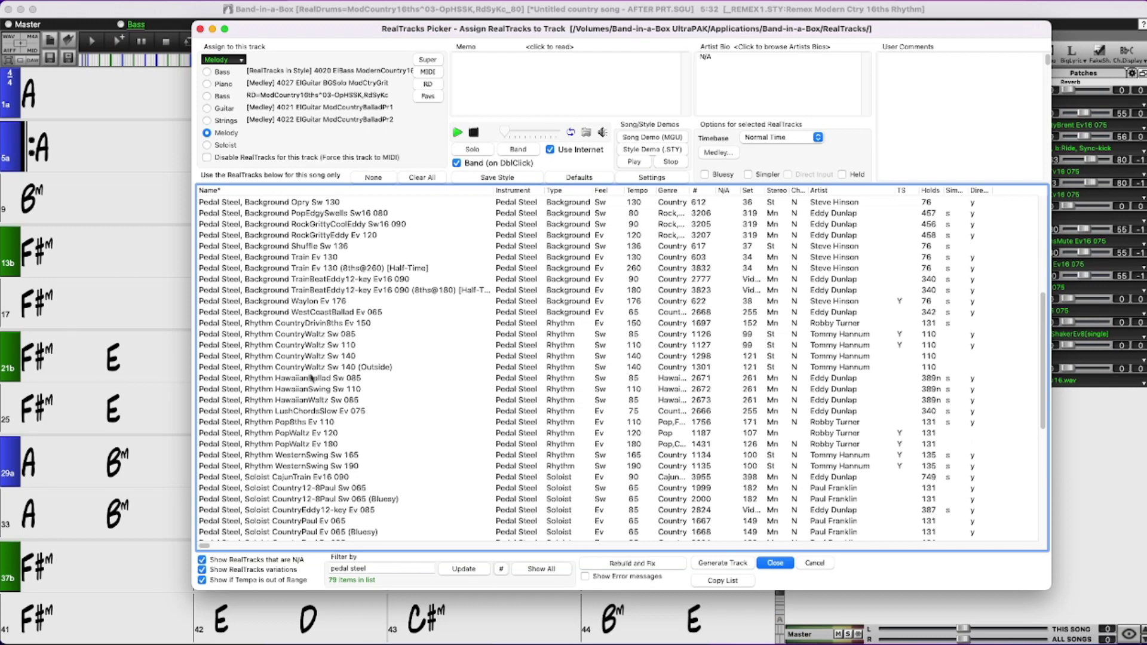
Assign Pedal Steel 'Rhythm LushChordsSlow Ev 075' to the Melody track and generate it
{"action": "left_click", "coordinate": [339, 413]}
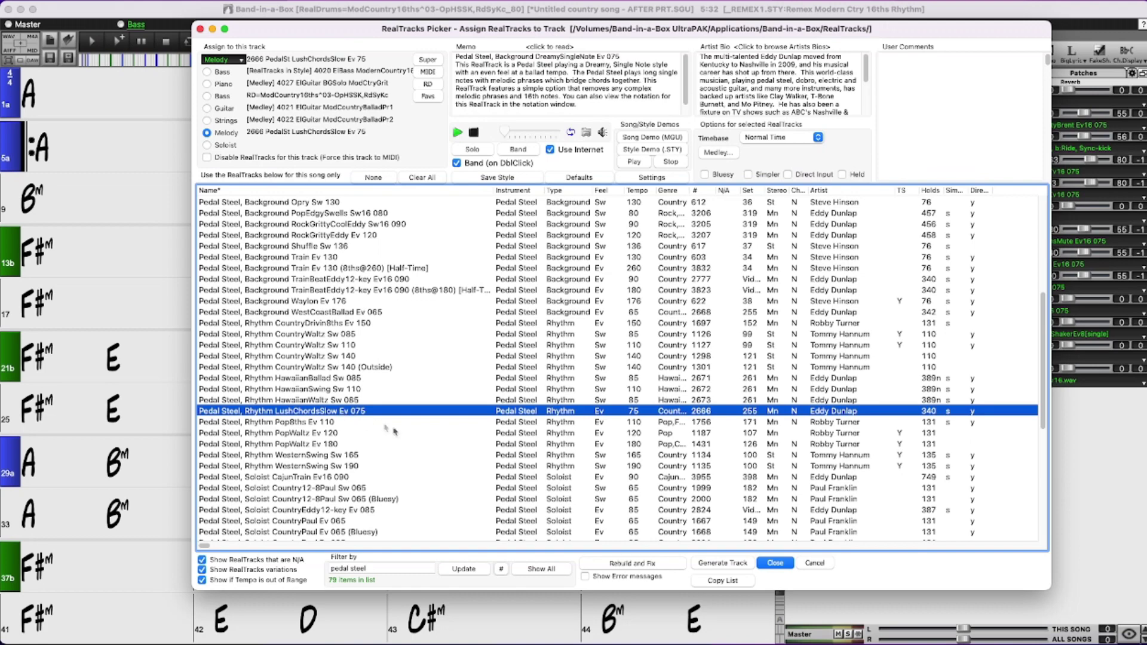
{"action": "left_click", "coordinate": [720, 564]}
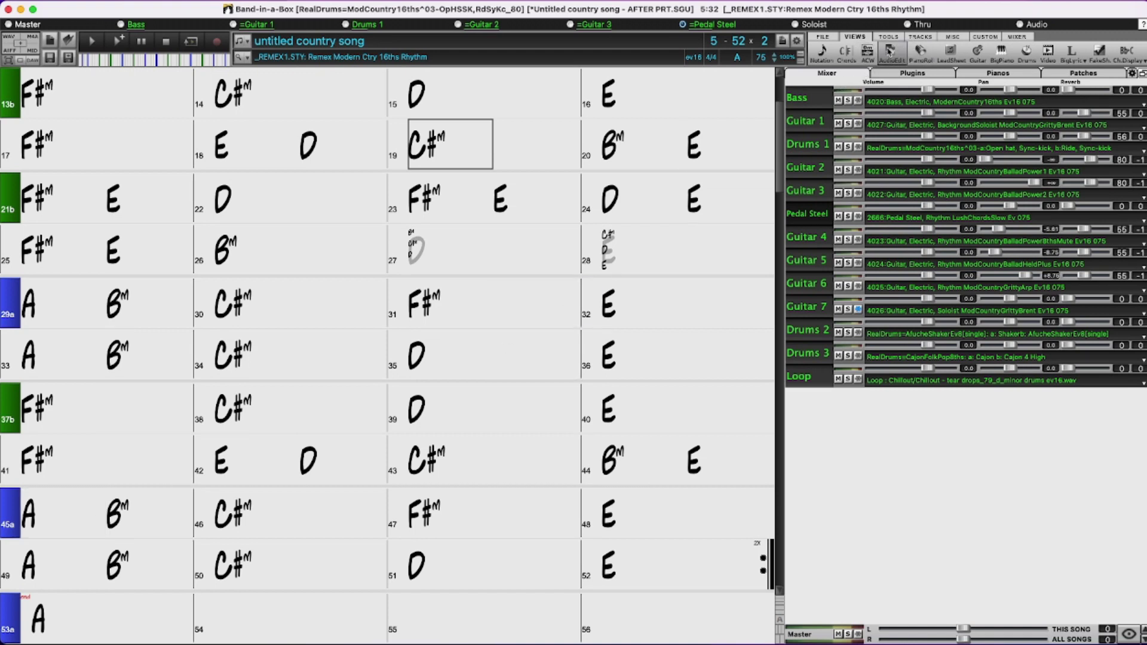
Open the Pedal Steel track in the audio editor with its 0 dB volume envelope showing
{"action": "left_click", "coordinate": [890, 54]}
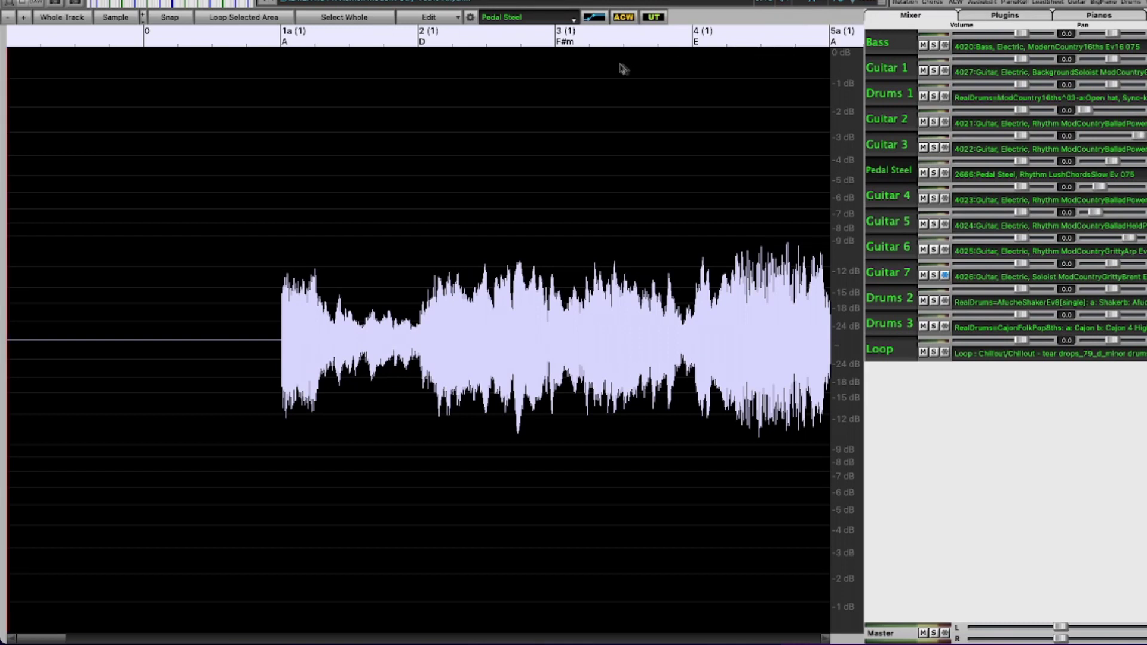
{"action": "left_click", "coordinate": [595, 17]}
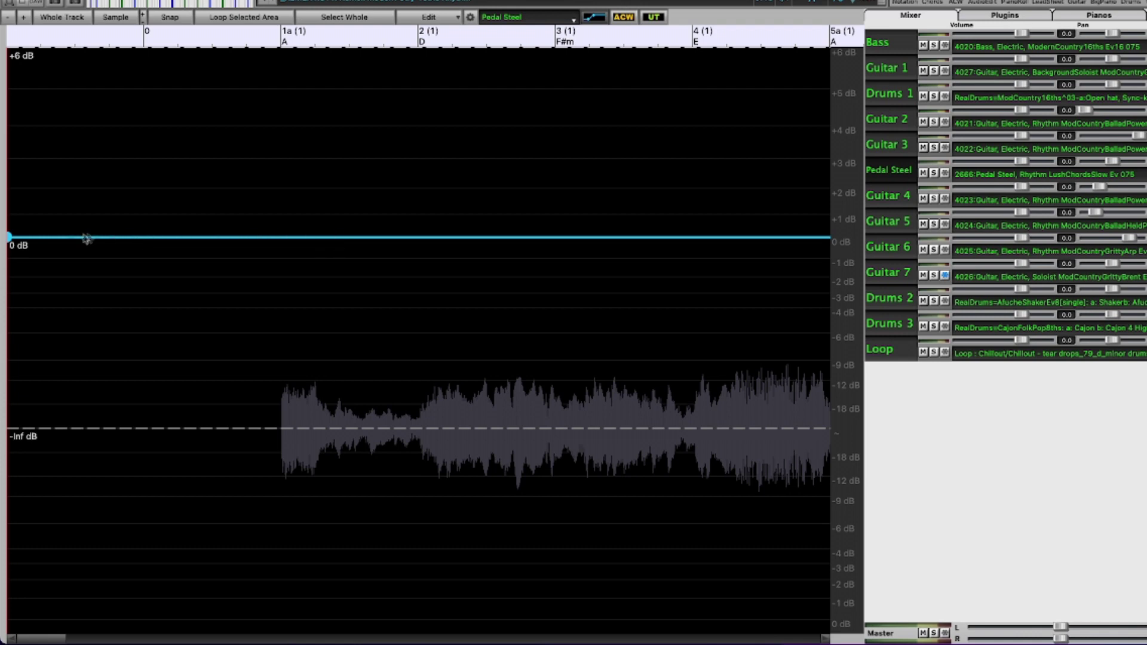
{"action": "mouse_move", "coordinate": [9, 237]}
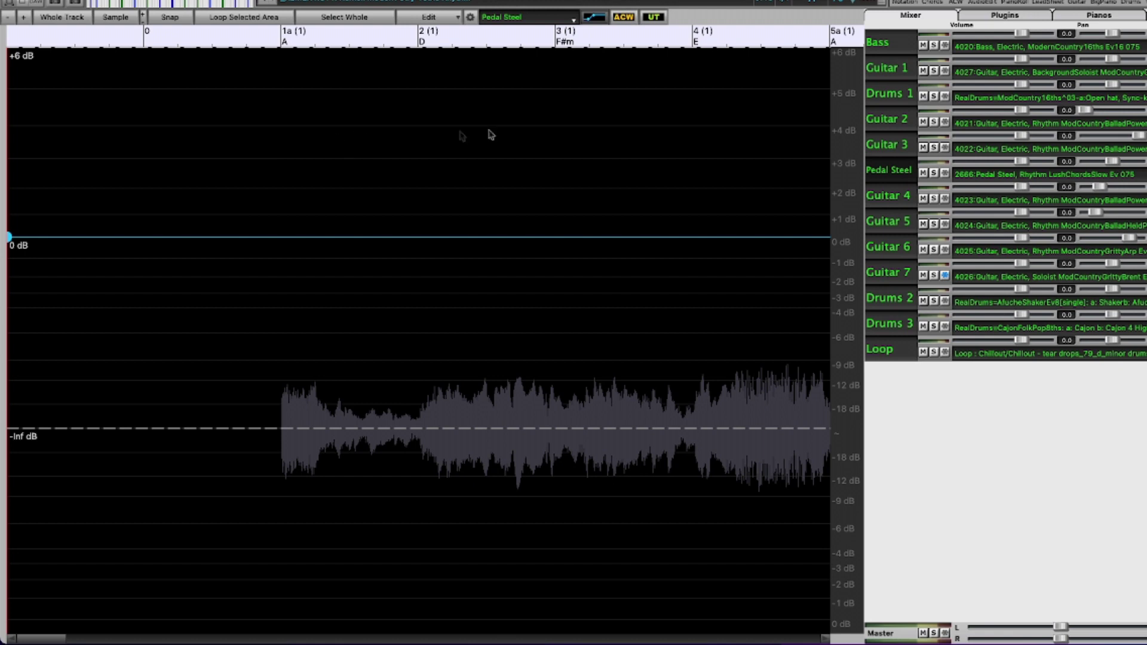
Play the song from a chosen point, briefly soloing the Pedal Steel, then stop
{"action": "left_click", "coordinate": [505, 133]}
{"action": "key", "text": "space"}
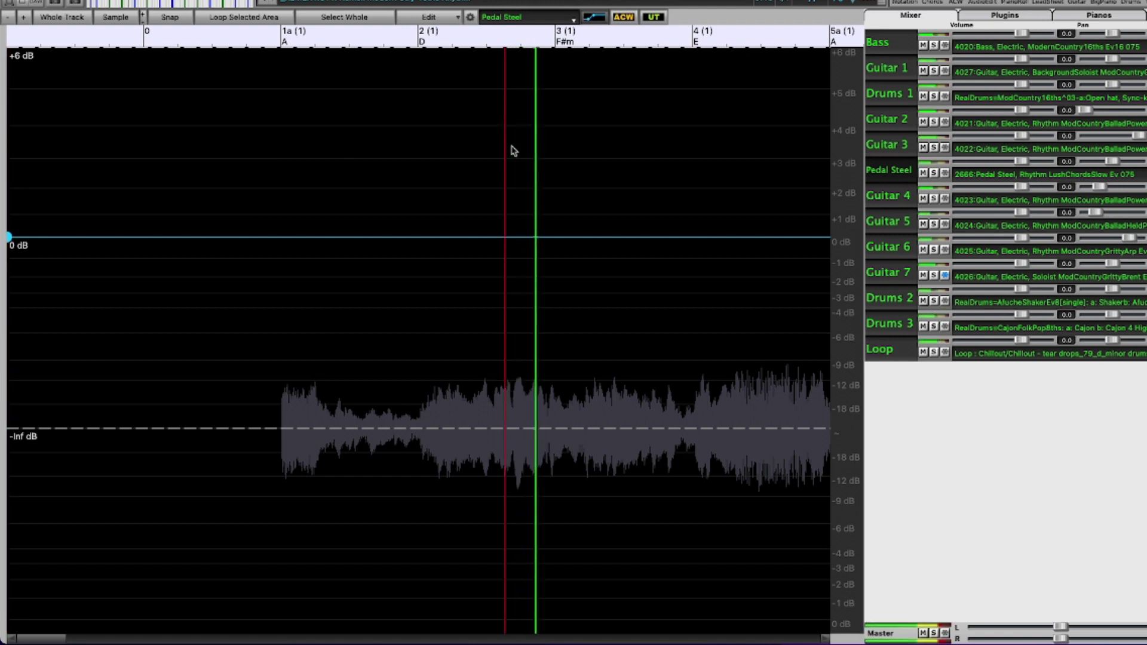
{"action": "left_click", "coordinate": [933, 174]}
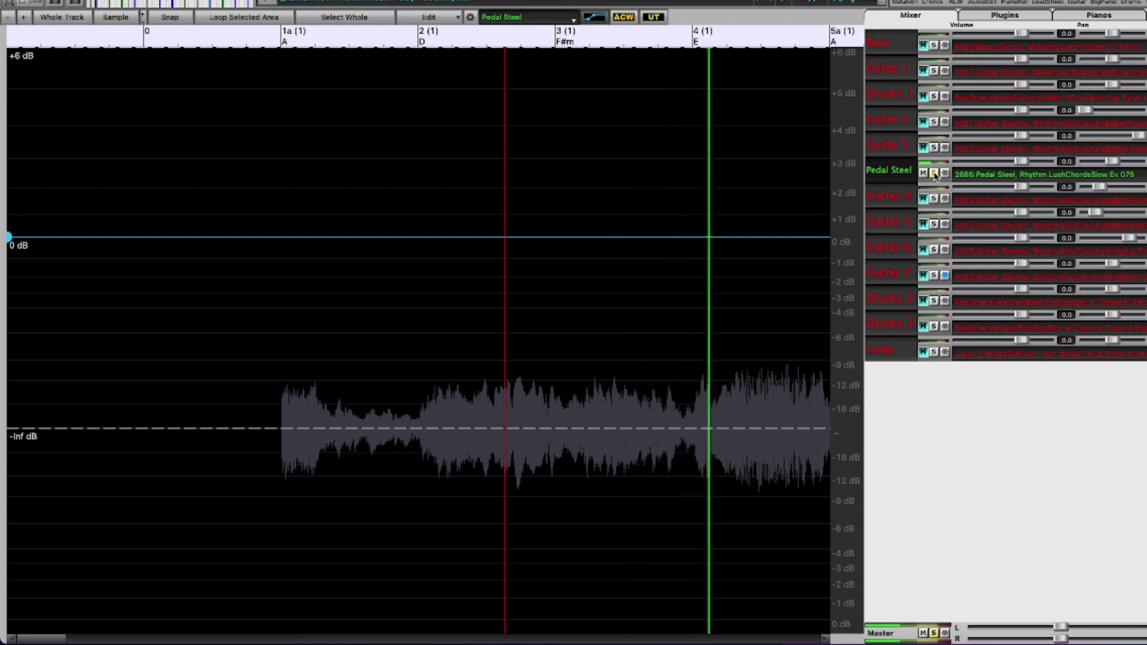
{"action": "left_click", "coordinate": [934, 173]}
{"action": "key", "text": "space"}
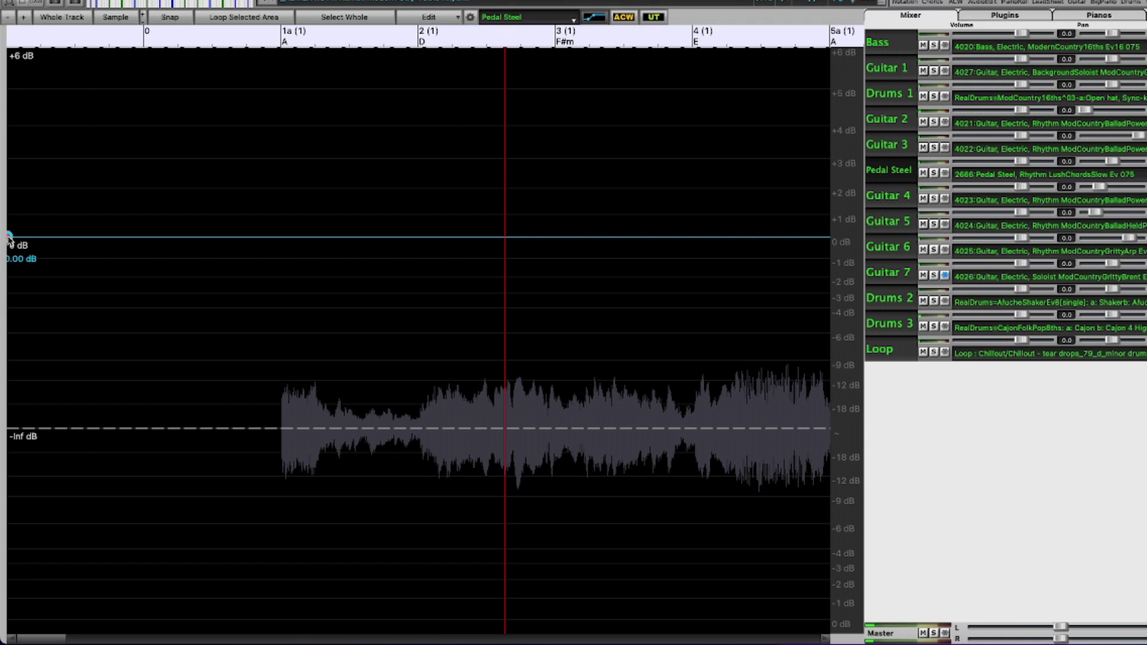
Lower the Pedal Steel volume envelope from 0 dB to about -3.3 dB
{"action": "left_click_drag", "start_coordinate": [8, 237], "coordinate": [2, 302]}
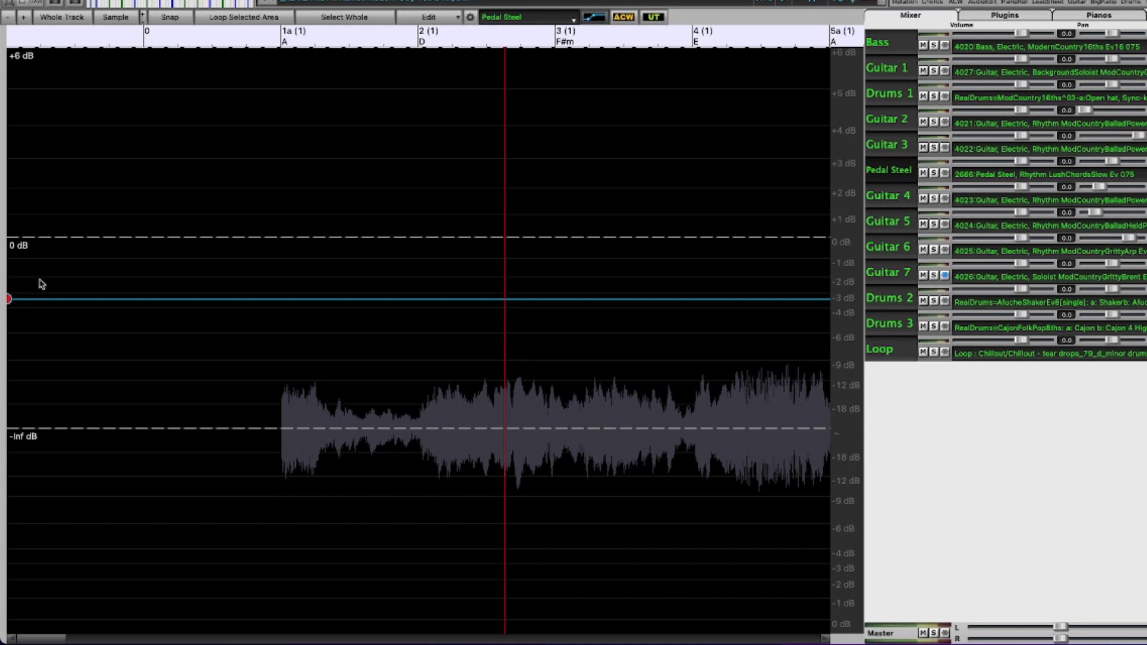
{"action": "mouse_move", "coordinate": [5, 301]}
{"action": "left_click_drag", "start_coordinate": [9, 301], "coordinate": [9, 299]}
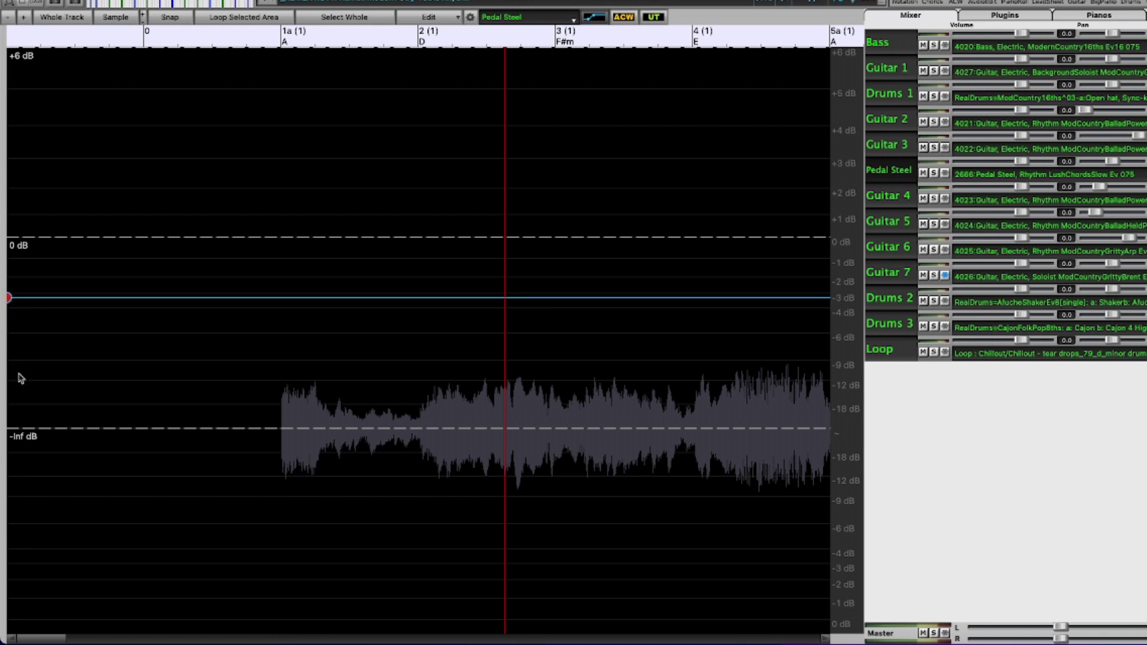
Drop the Pedal Steel envelope to about -3.4 dB, play from the start, and return to chords
{"action": "scroll", "coordinate": [350, 355], "scroll_direction": "down", "scroll_amount": 5}
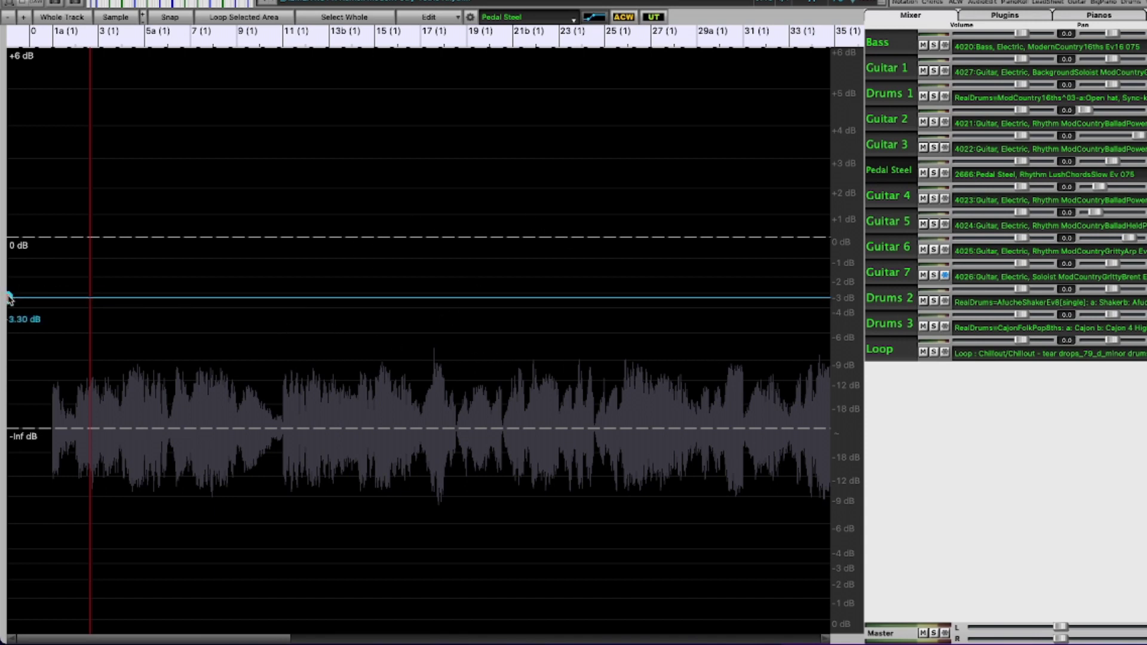
{"action": "left_click_drag", "start_coordinate": [9, 299], "coordinate": [9, 303]}
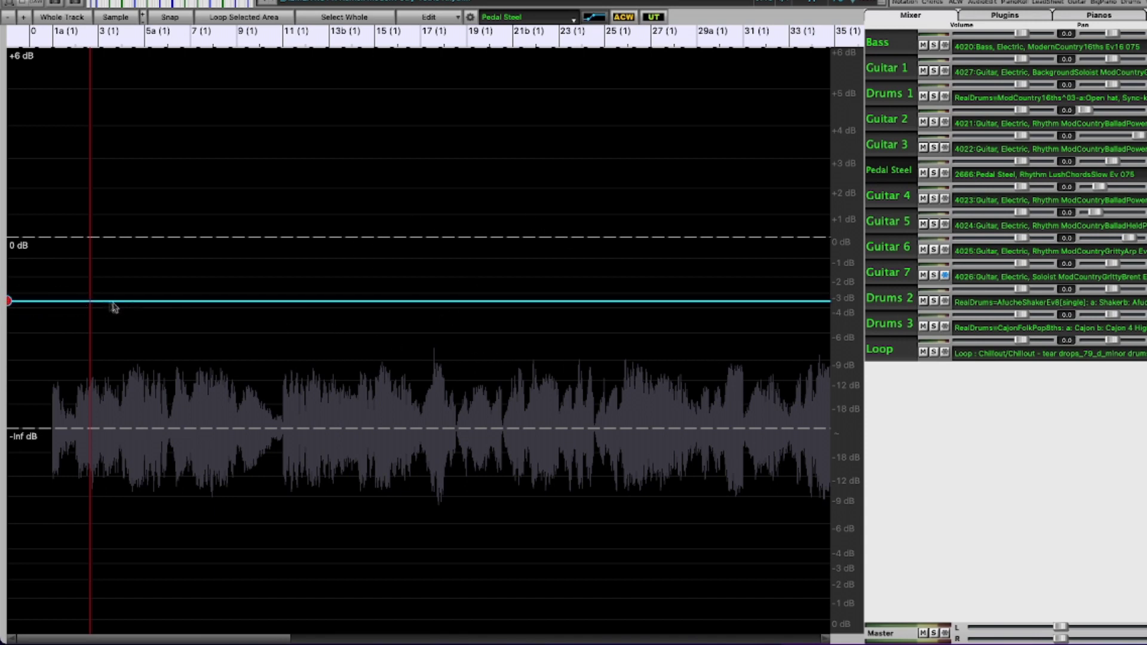
{"action": "left_click", "coordinate": [56, 351]}
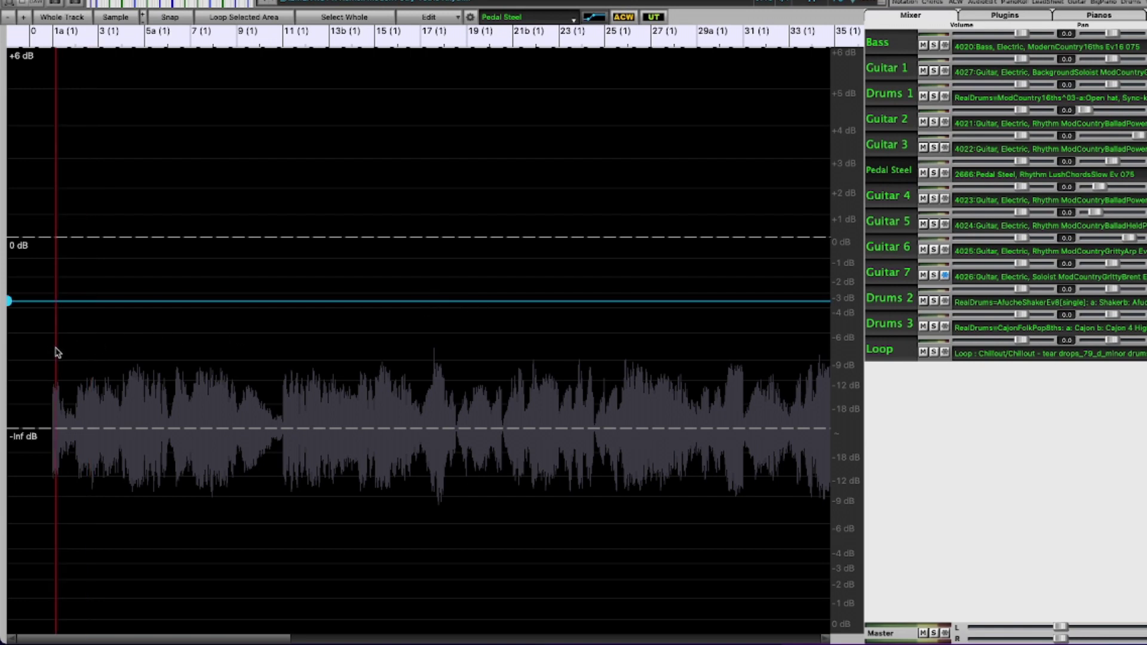
{"action": "key", "text": "space"}
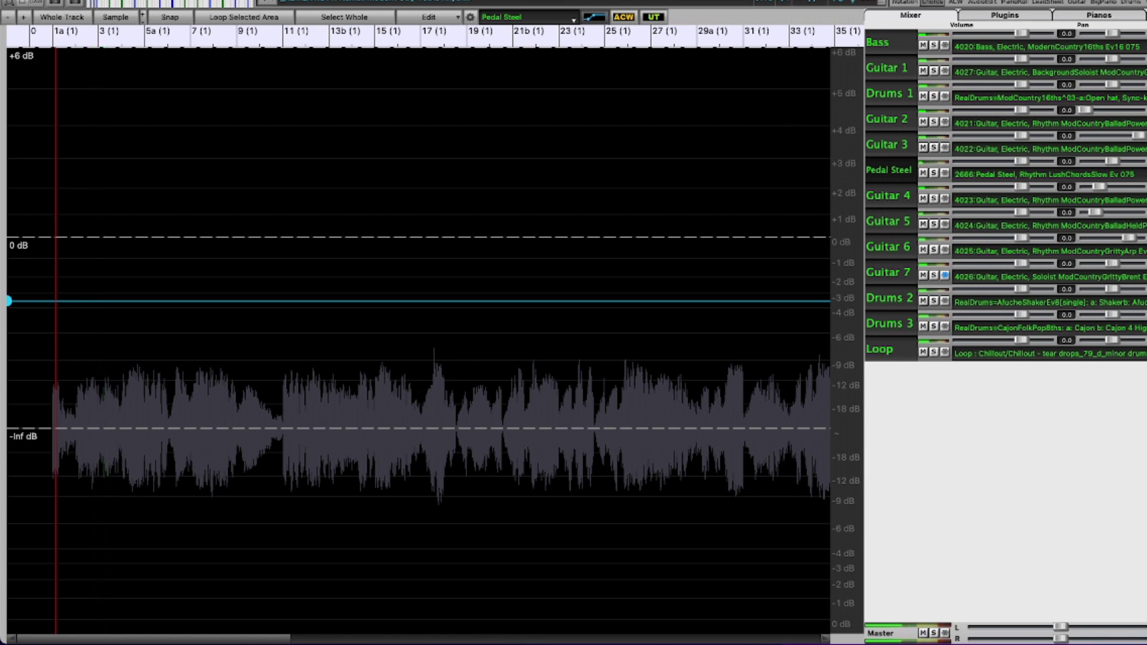
{"action": "left_click", "coordinate": [922, 3]}
Scroll the chord sheet down and select bar 45 to locate it
{"action": "scroll", "coordinate": [507, 344], "scroll_direction": "down", "scroll_amount": 7}
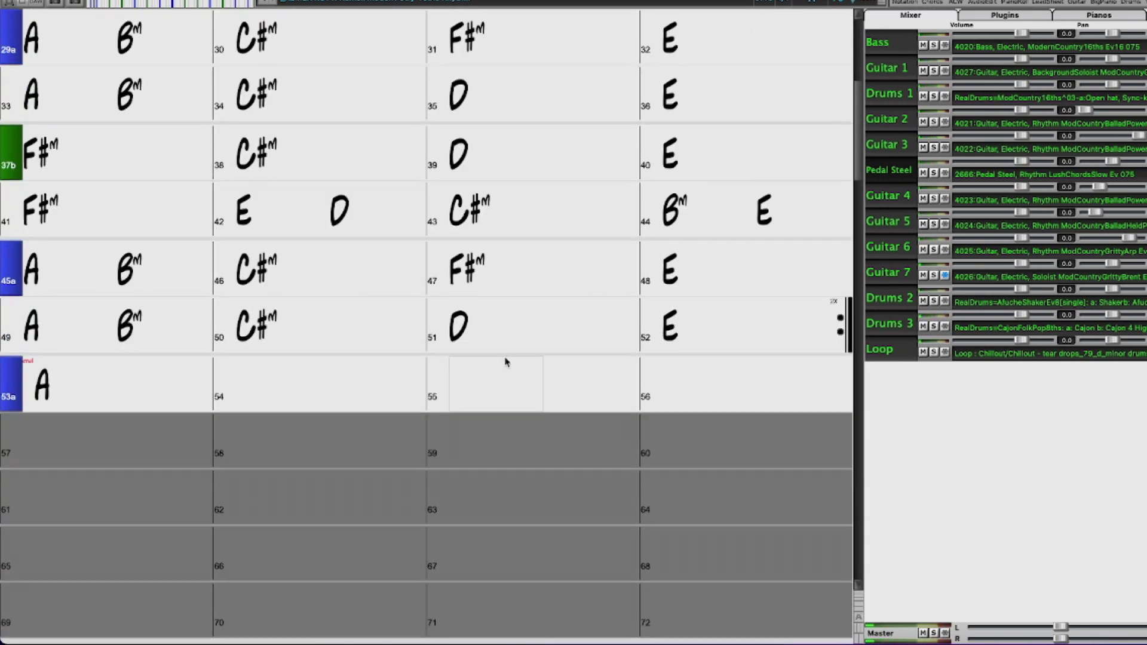
{"action": "left_click", "coordinate": [74, 277]}
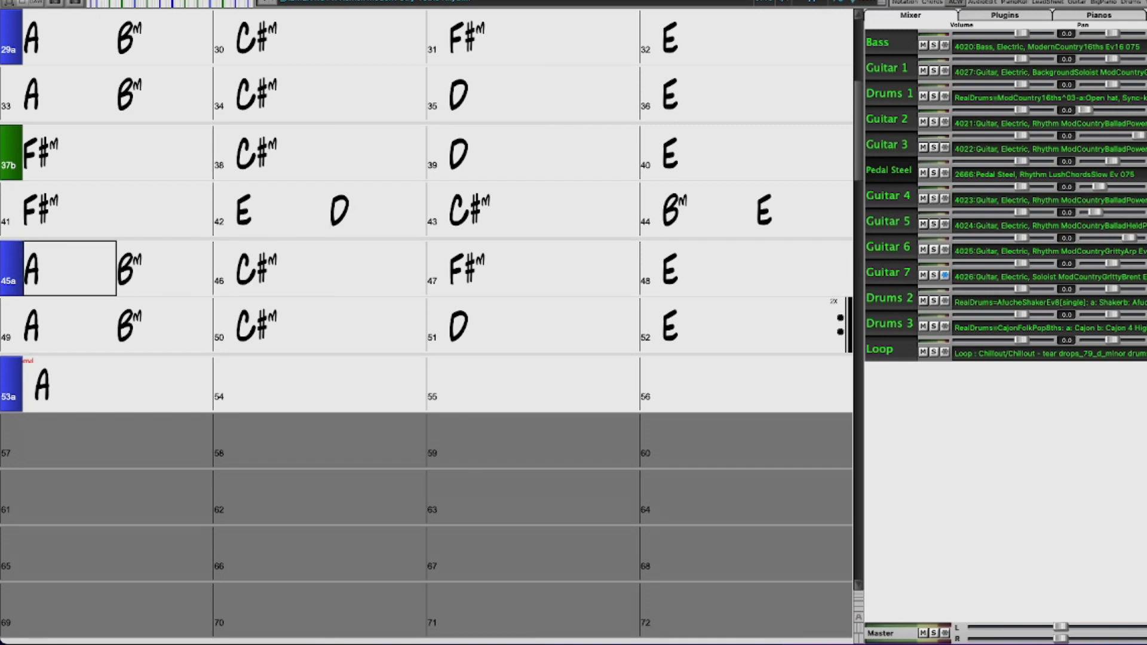
Reopen the Pedal Steel audio editor and zoom in around bar 45, showing bars 41–52
{"action": "left_click", "coordinate": [983, 2]}
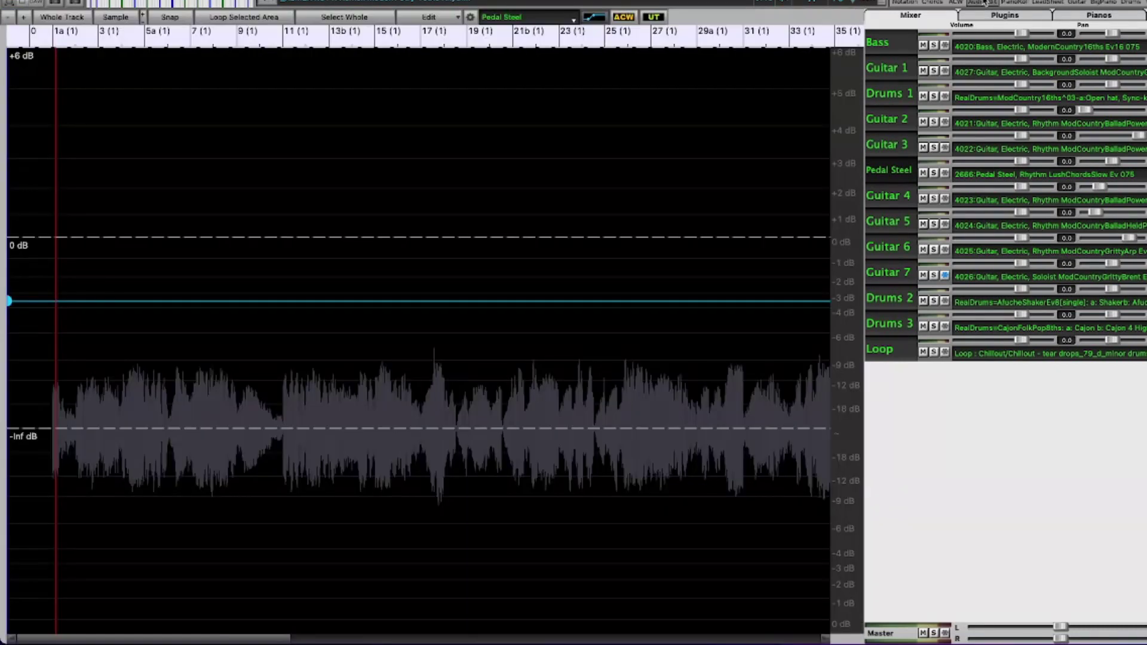
{"action": "scroll", "coordinate": [678, 120], "scroll_direction": "down", "scroll_amount": 2}
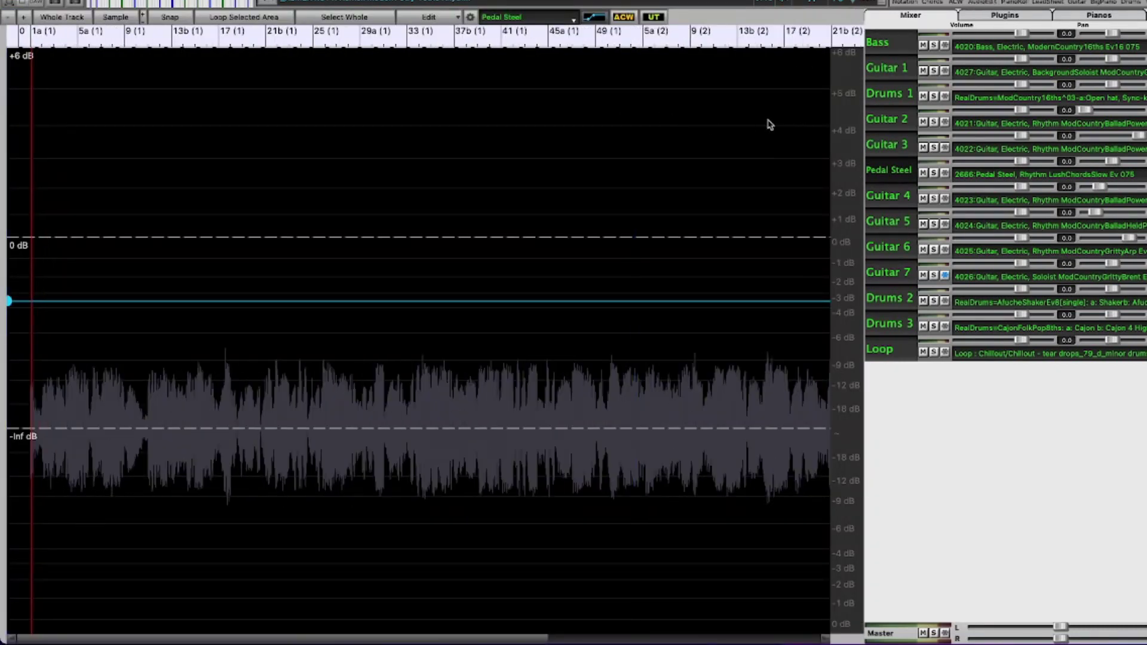
{"action": "left_click", "coordinate": [363, 115]}
{"action": "scroll", "coordinate": [394, 122], "scroll_direction": "up", "scroll_amount": 2}
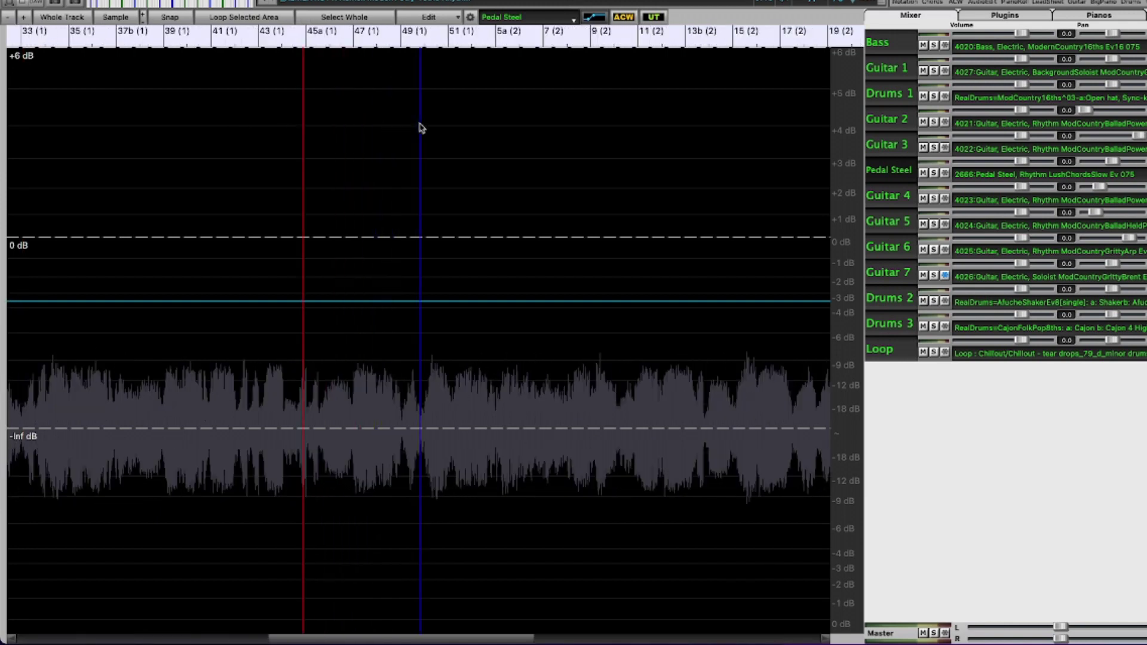
{"action": "scroll", "coordinate": [338, 213], "scroll_direction": "up", "scroll_amount": 1}
{"action": "scroll", "coordinate": [338, 214], "scroll_direction": "up", "scroll_amount": 2}
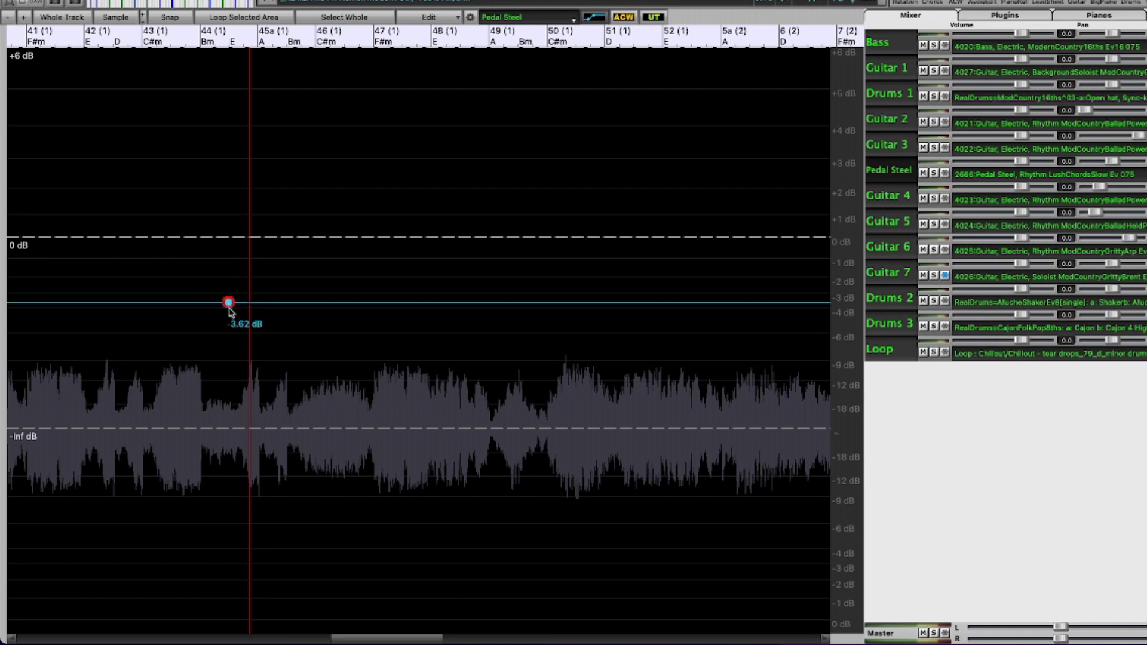
Add Pedal Steel envelope nodes before bar 45 (-3.6 dB) and at bar 45, raised above 0 dB
{"action": "left_click", "coordinate": [228, 304]}
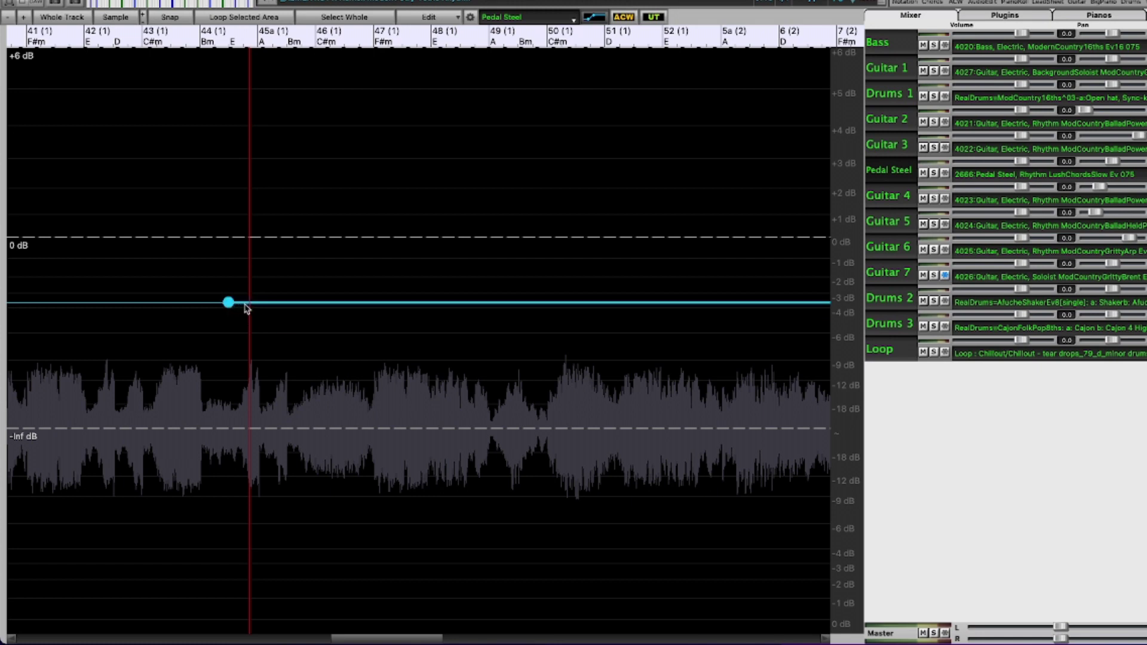
{"action": "left_click", "coordinate": [245, 304]}
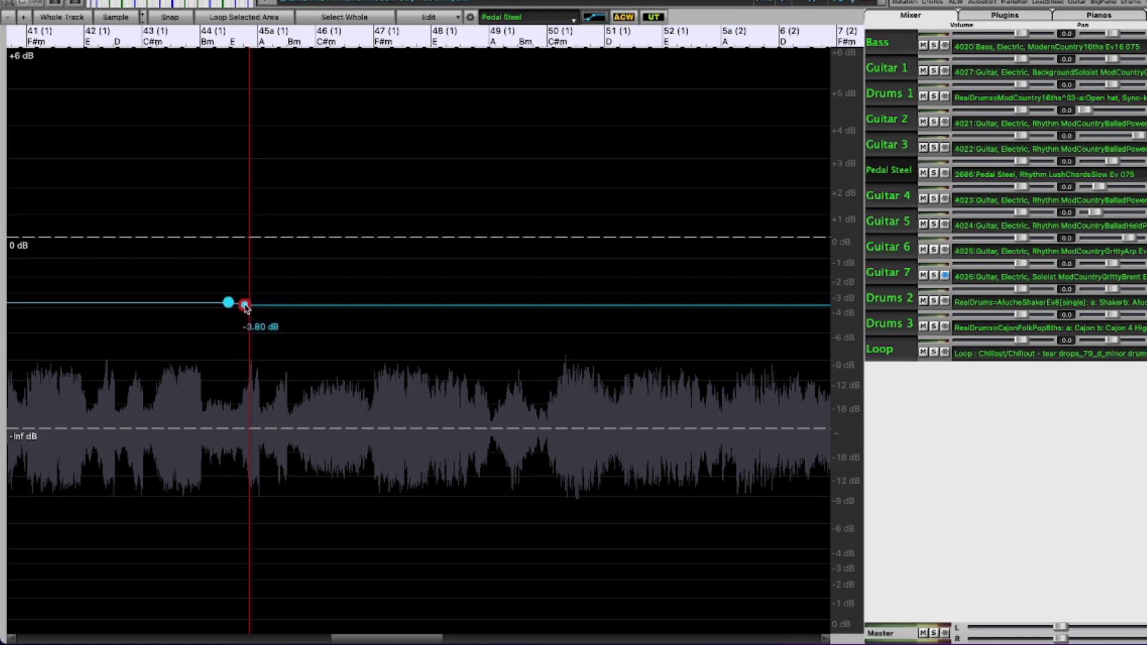
{"action": "left_click_drag", "start_coordinate": [245, 304], "coordinate": [250, 238]}
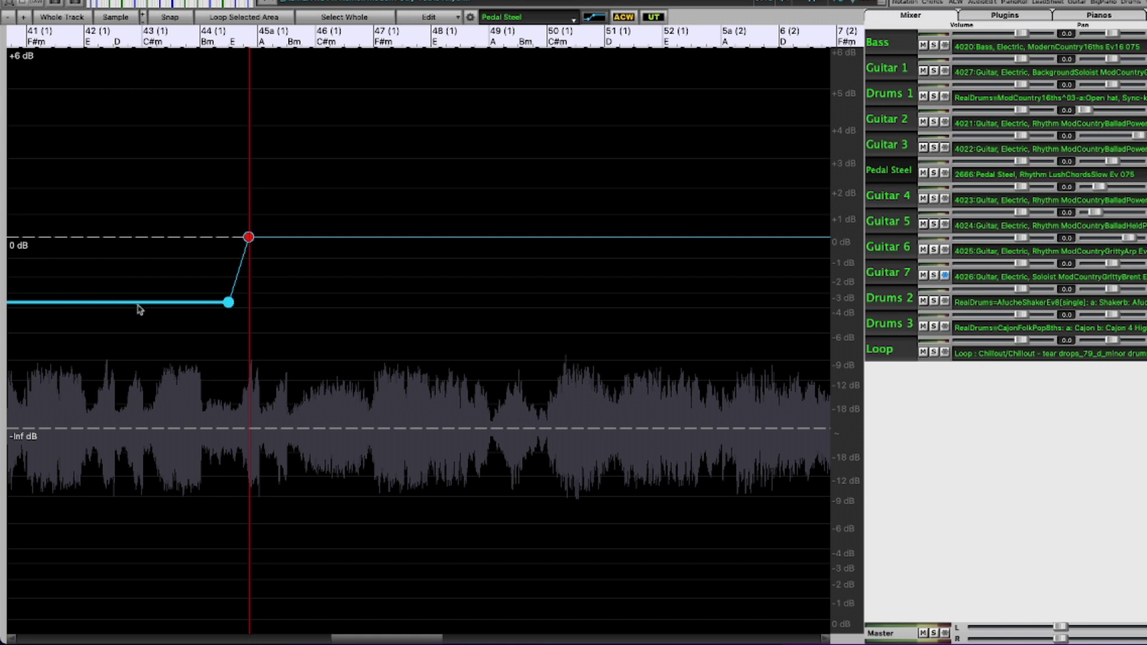
{"action": "left_click", "coordinate": [227, 303]}
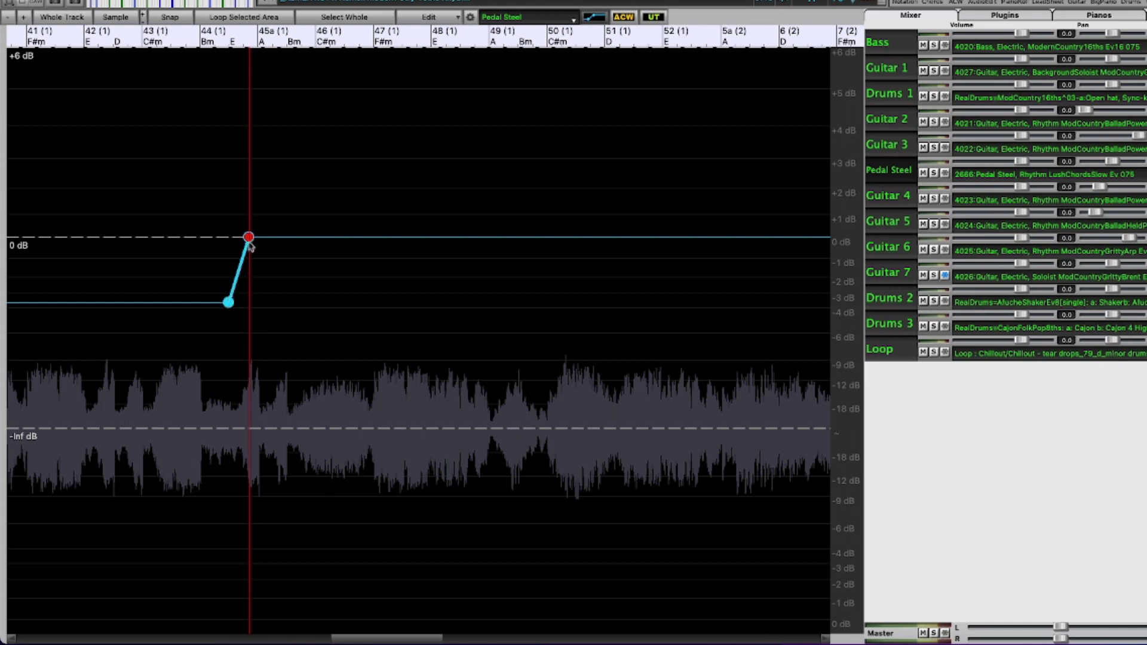
{"action": "left_click_drag", "start_coordinate": [249, 237], "coordinate": [252, 199]}
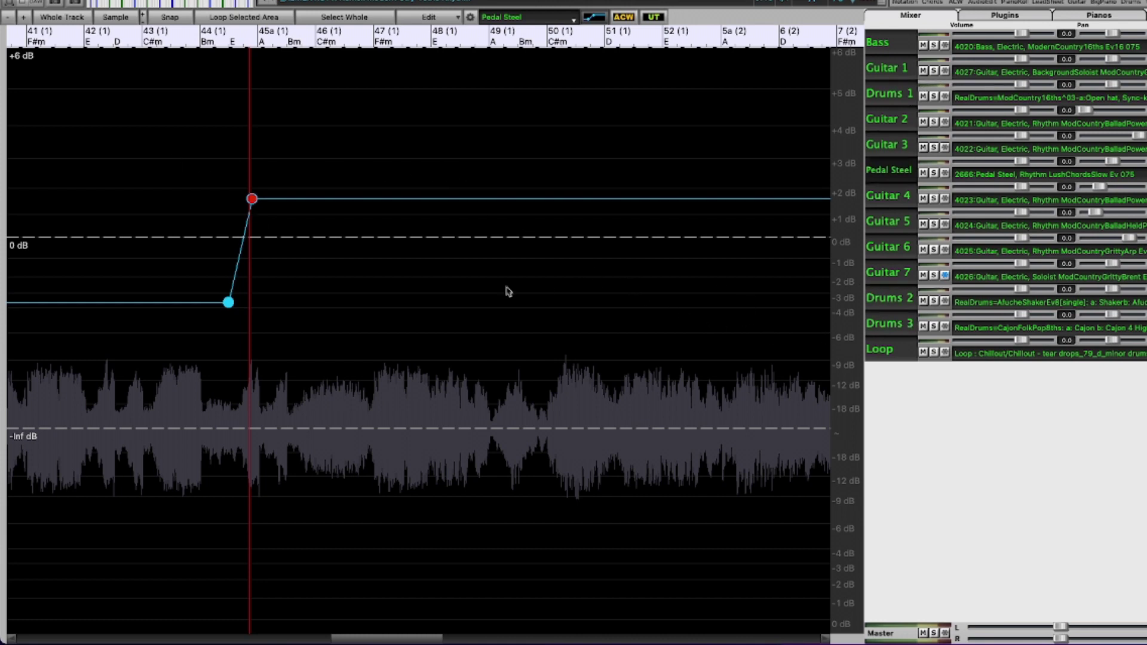
{"action": "left_click", "coordinate": [76, 193]}
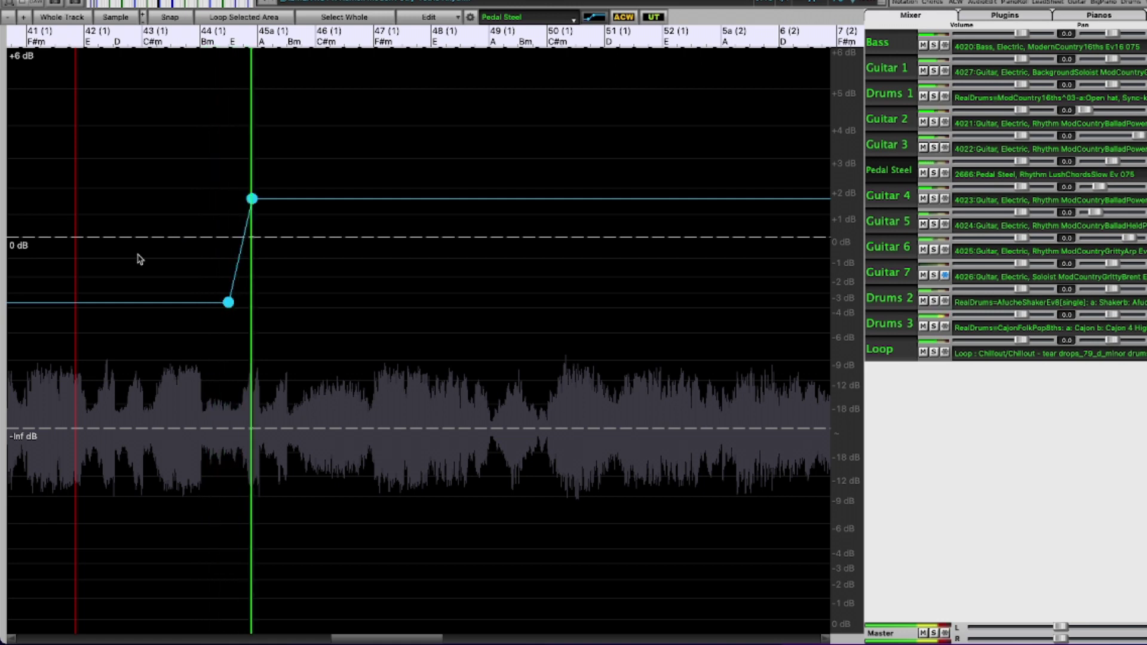
Solo the Pedal Steel and audition it from just after bar 44
{"action": "left_click", "coordinate": [174, 251]}
{"action": "key", "text": "space"}
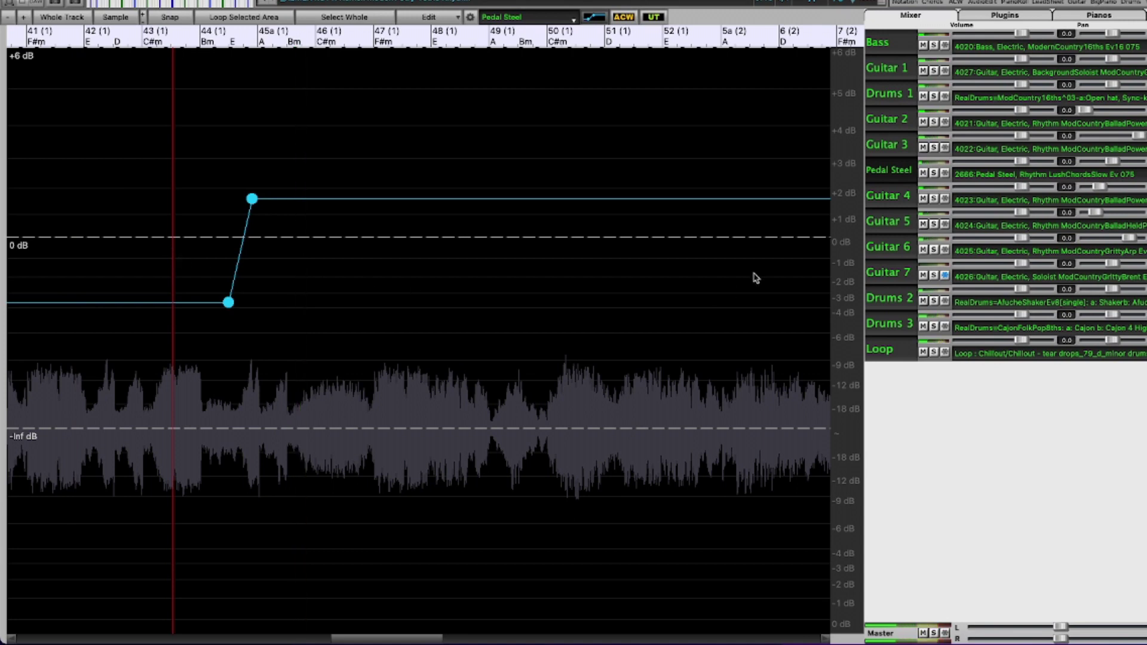
{"action": "left_click", "coordinate": [934, 173]}
{"action": "left_click", "coordinate": [209, 237]}
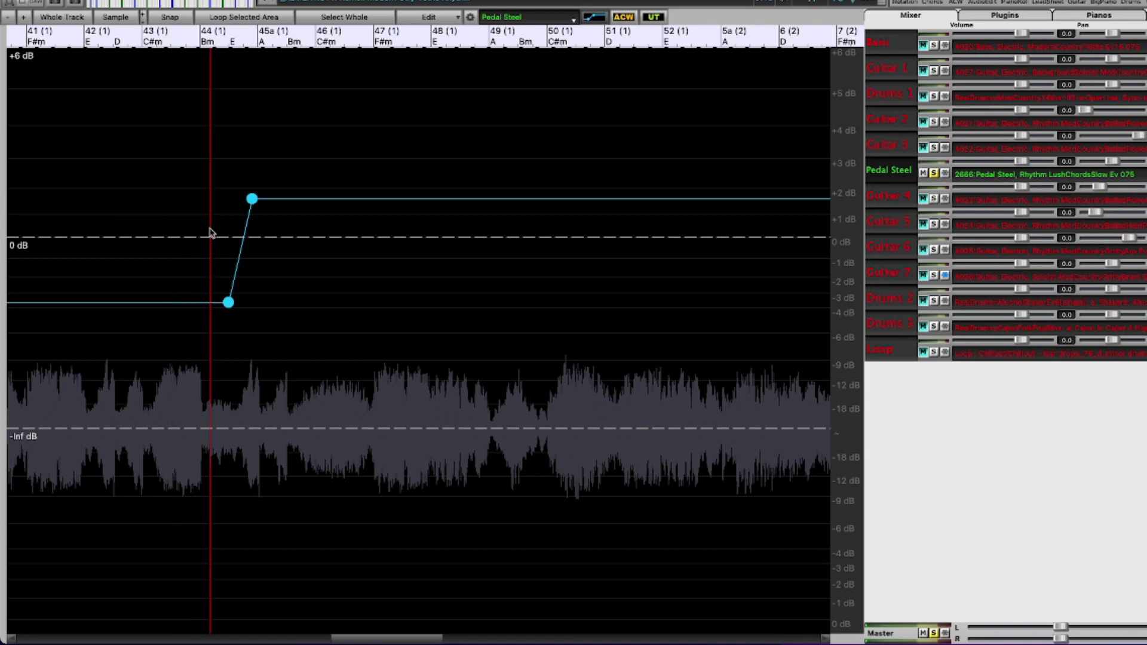
{"action": "key", "text": "space"}
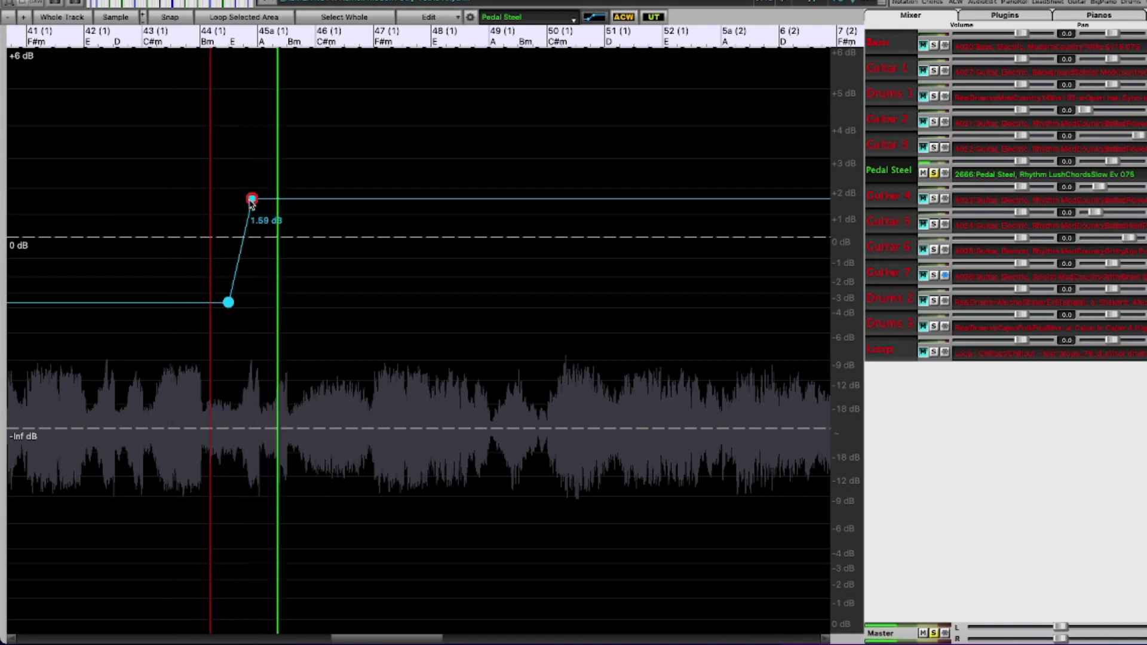
{"action": "key", "text": "space"}
Raise the bar 45 Pedal Steel node to about +3 dB, then unsolo and play the full mix
{"action": "left_click_drag", "start_coordinate": [251, 201], "coordinate": [260, 167]}
{"action": "left_click", "coordinate": [225, 99]}
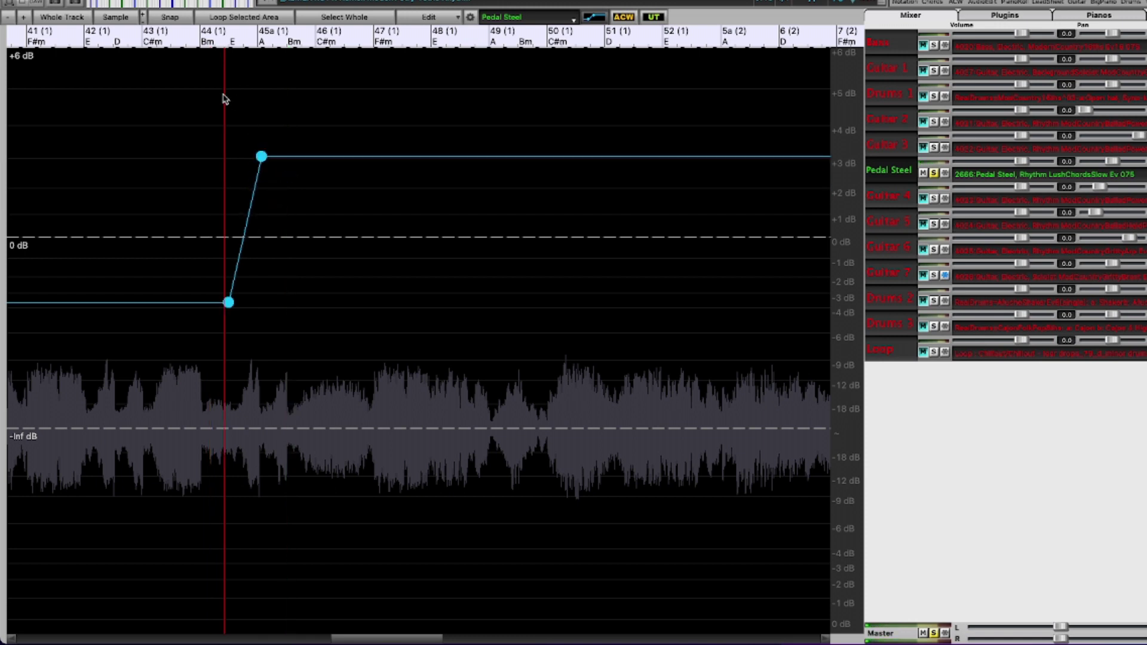
{"action": "key", "text": "space"}
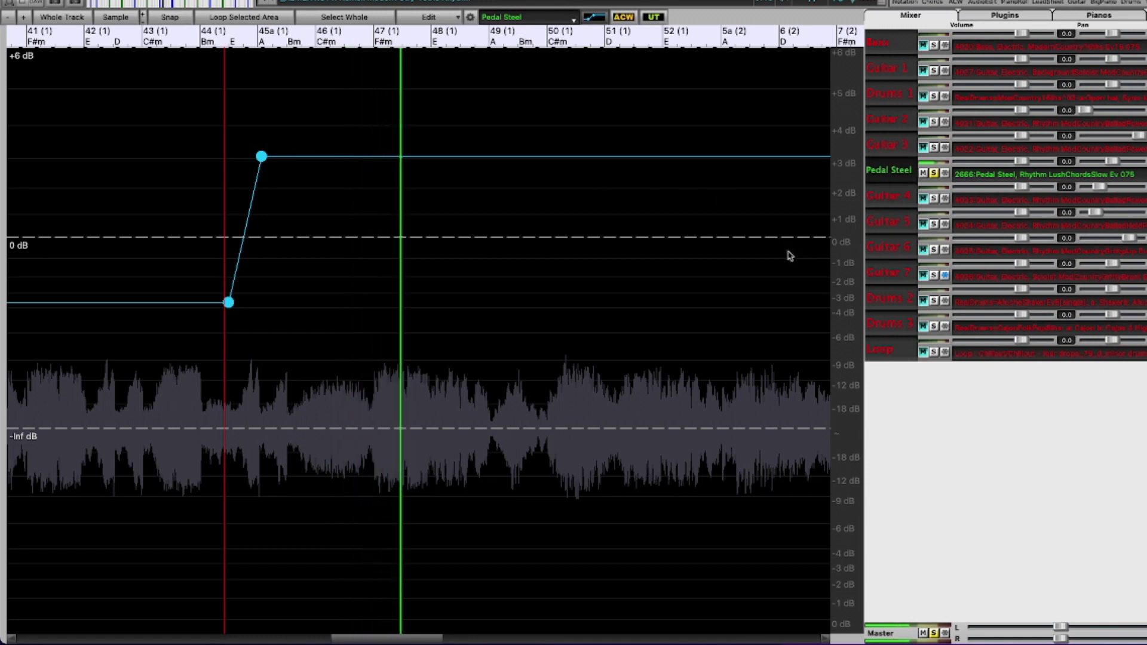
{"action": "key", "text": "space"}
{"action": "left_click", "coordinate": [934, 173]}
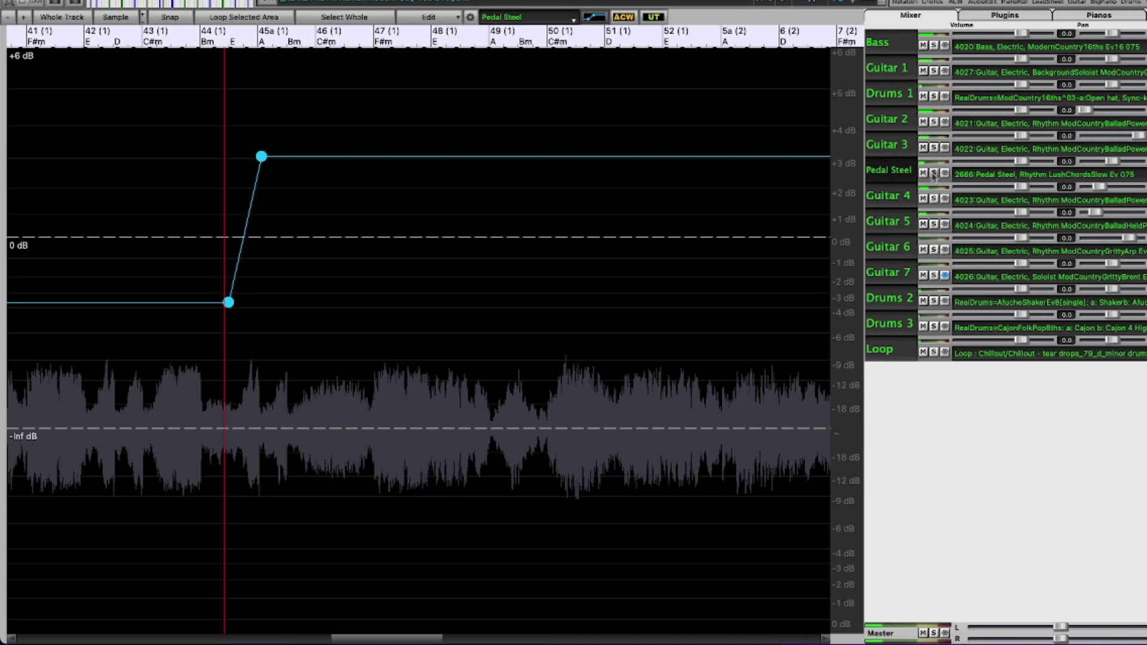
{"action": "left_click", "coordinate": [277, 112]}
{"action": "key", "text": "space"}
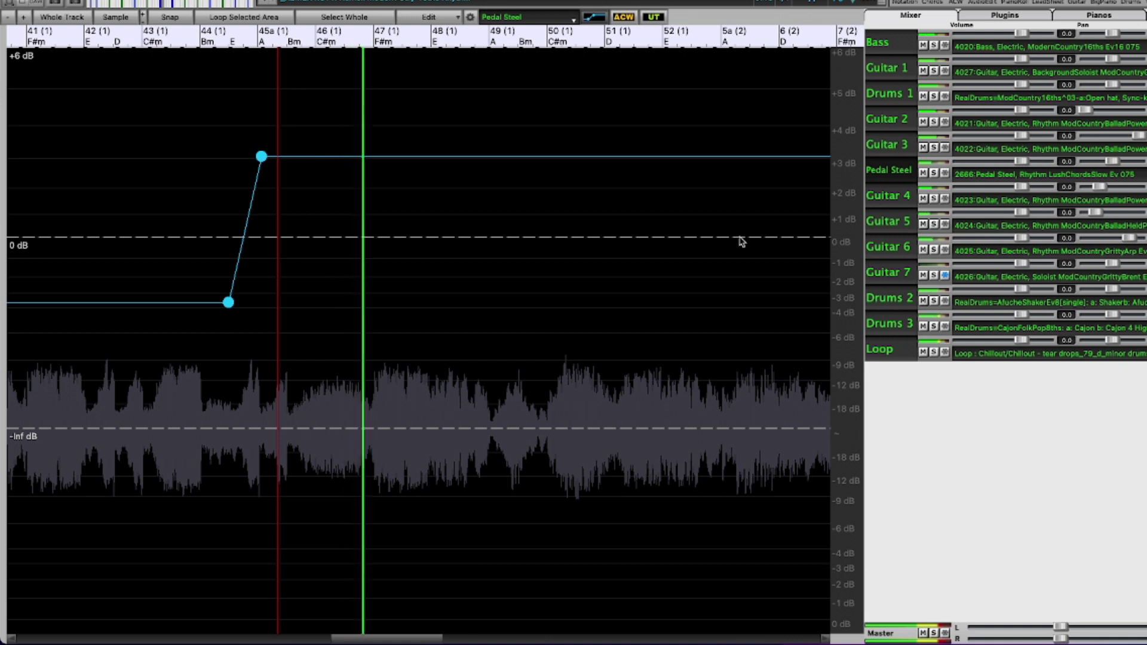
{"action": "key", "text": "space"}
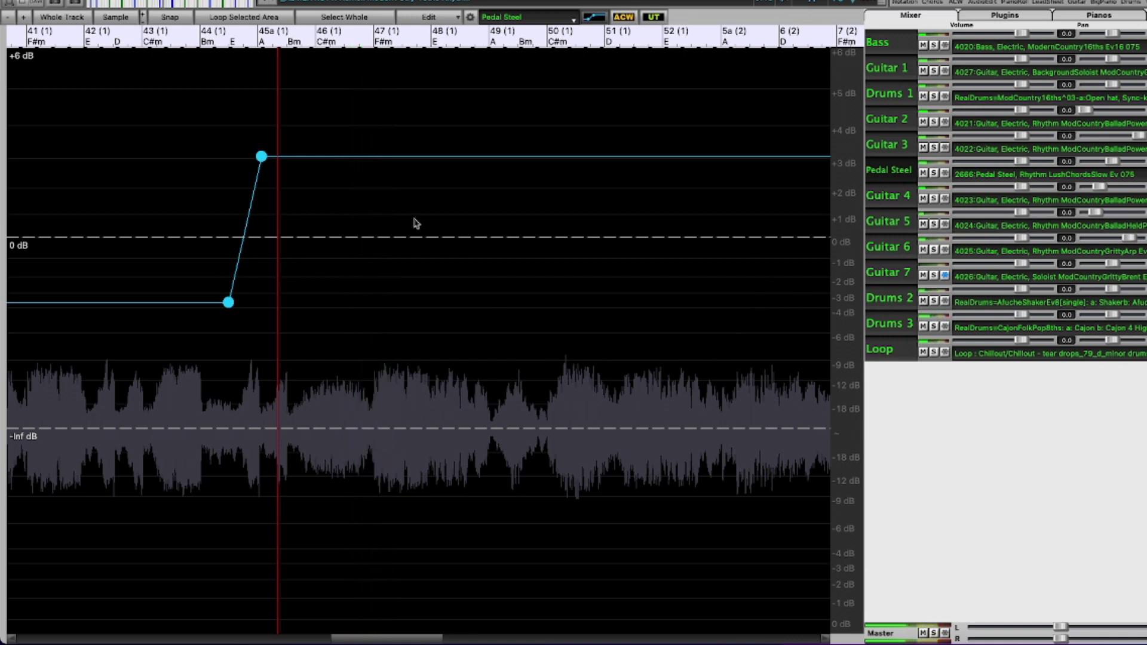
Shape Guitar 7's envelope to hold 0 dB until bar 45a, then drop to about -4 dB
{"action": "left_click", "coordinate": [907, 275]}
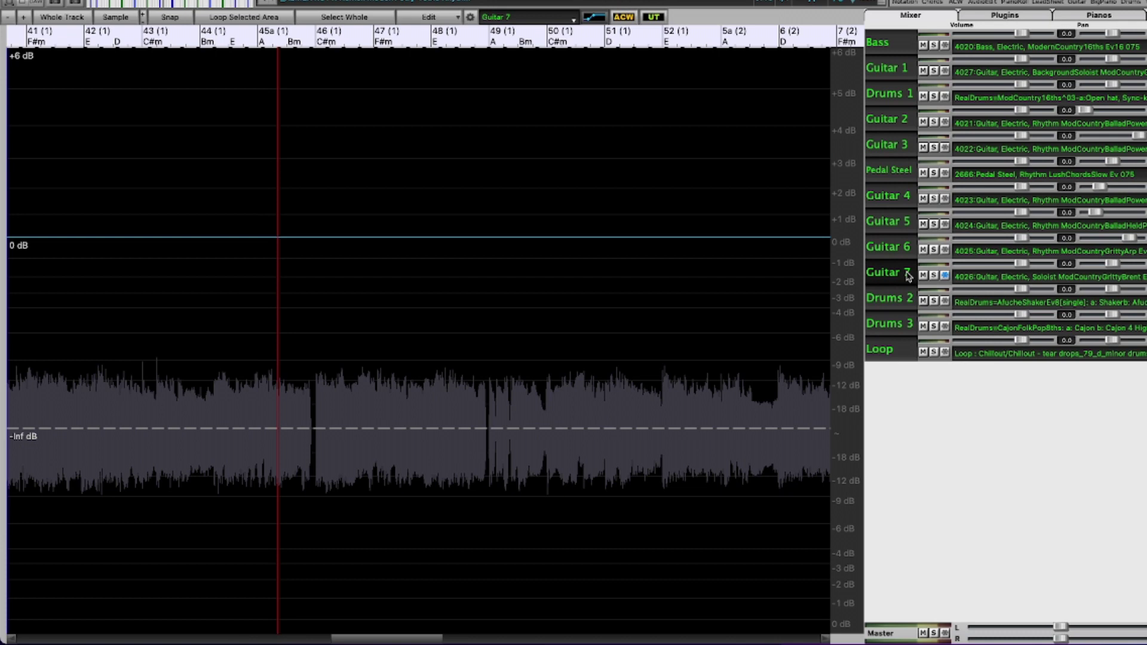
{"action": "left_click", "coordinate": [241, 238]}
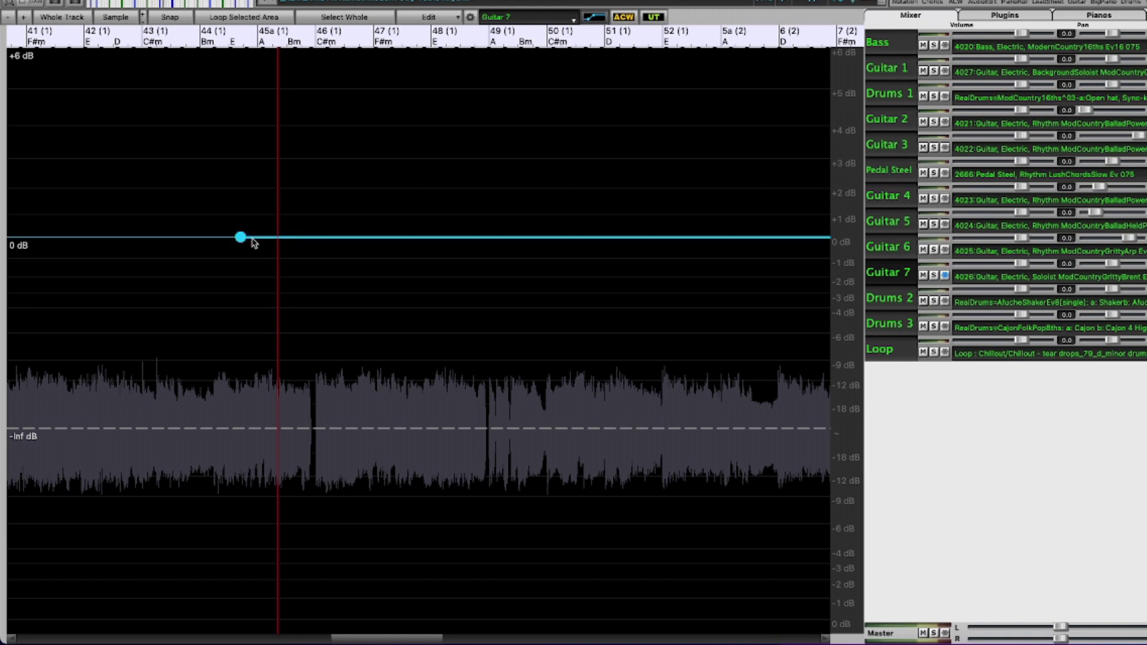
{"action": "left_click", "coordinate": [241, 238]}
{"action": "left_click_drag", "start_coordinate": [241, 238], "coordinate": [243, 210]}
{"action": "scroll", "coordinate": [282, 221], "scroll_direction": "down", "scroll_amount": 2}
{"action": "scroll", "coordinate": [282, 221], "scroll_direction": "down", "scroll_amount": 2}
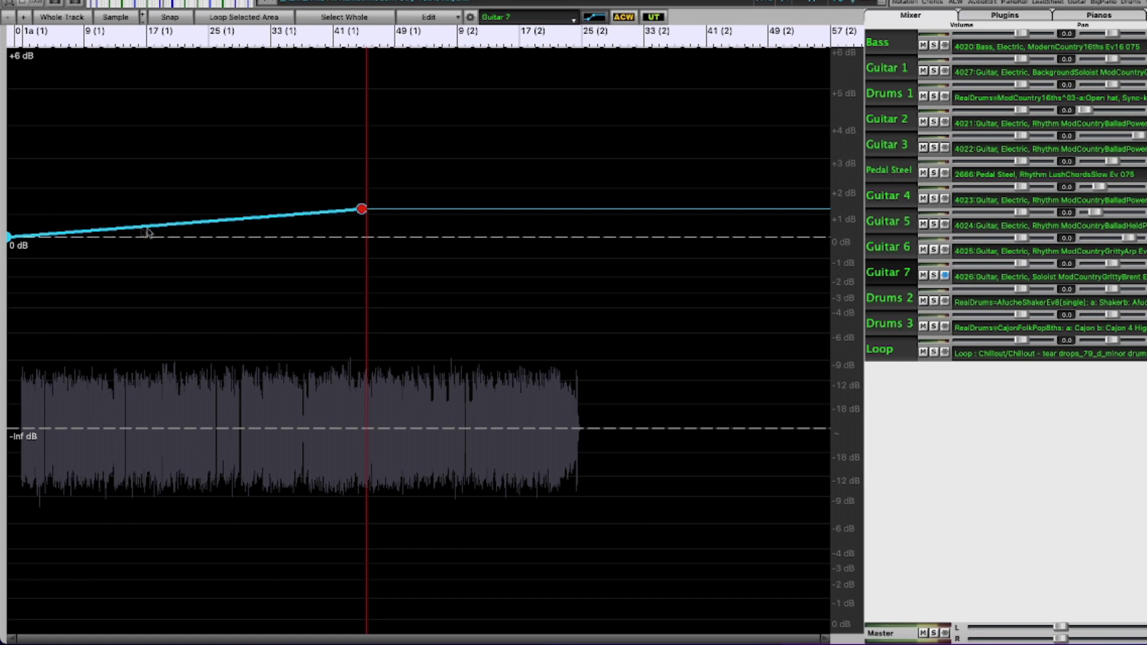
{"action": "mouse_move", "coordinate": [5, 238]}
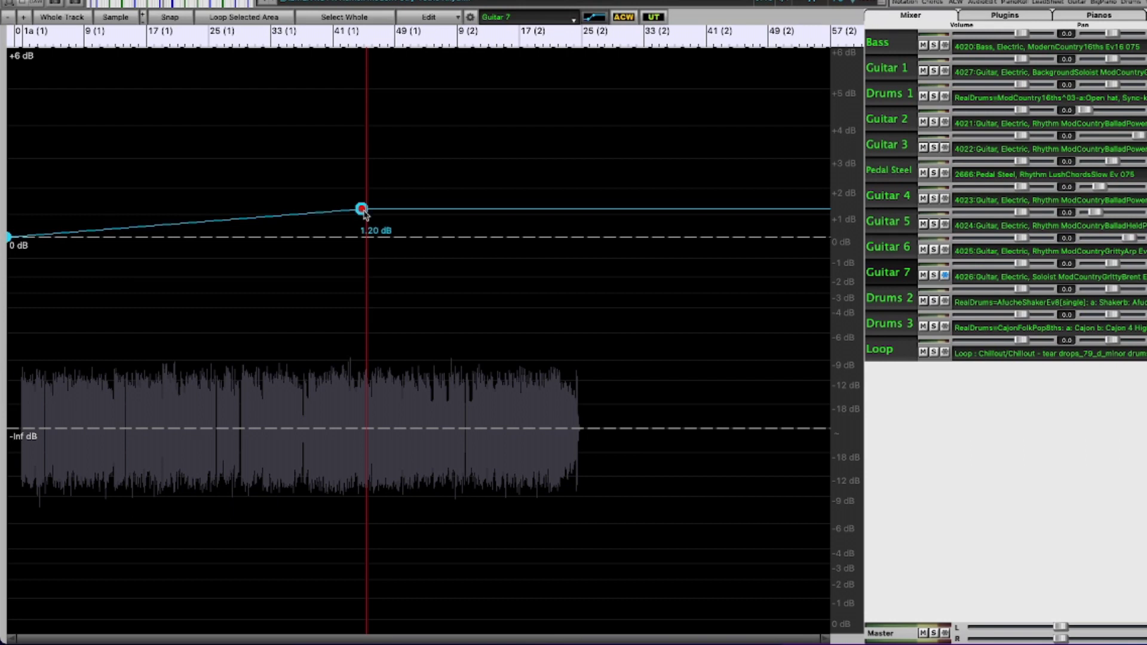
{"action": "left_click_drag", "start_coordinate": [363, 212], "coordinate": [365, 238]}
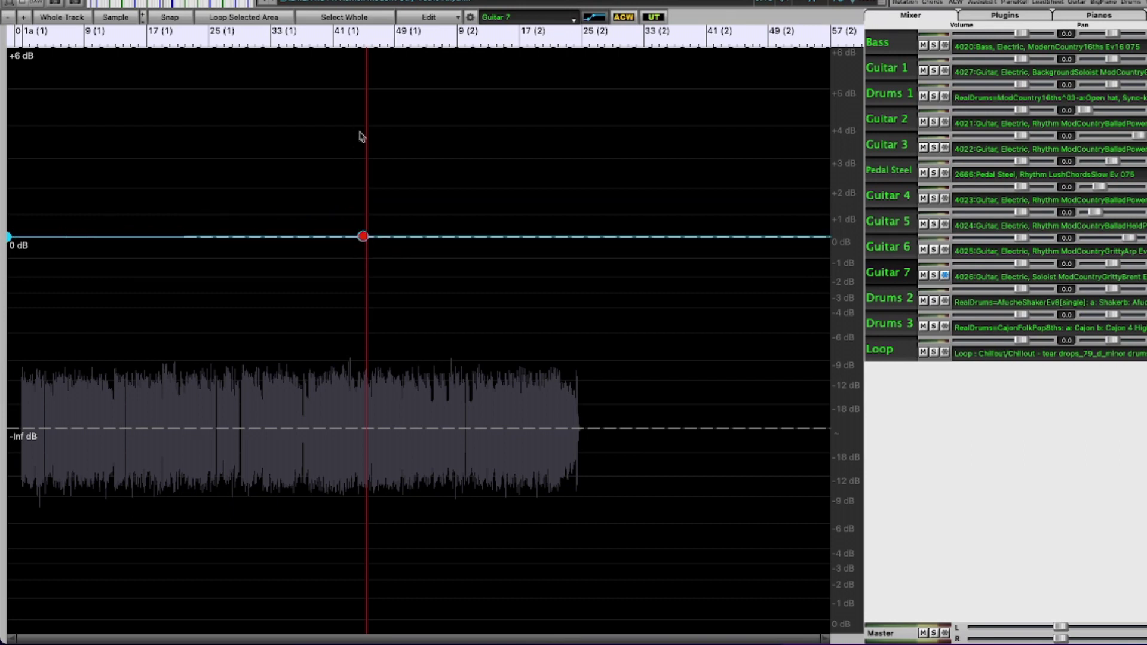
{"action": "scroll", "coordinate": [359, 137], "scroll_direction": "up", "scroll_amount": 10}
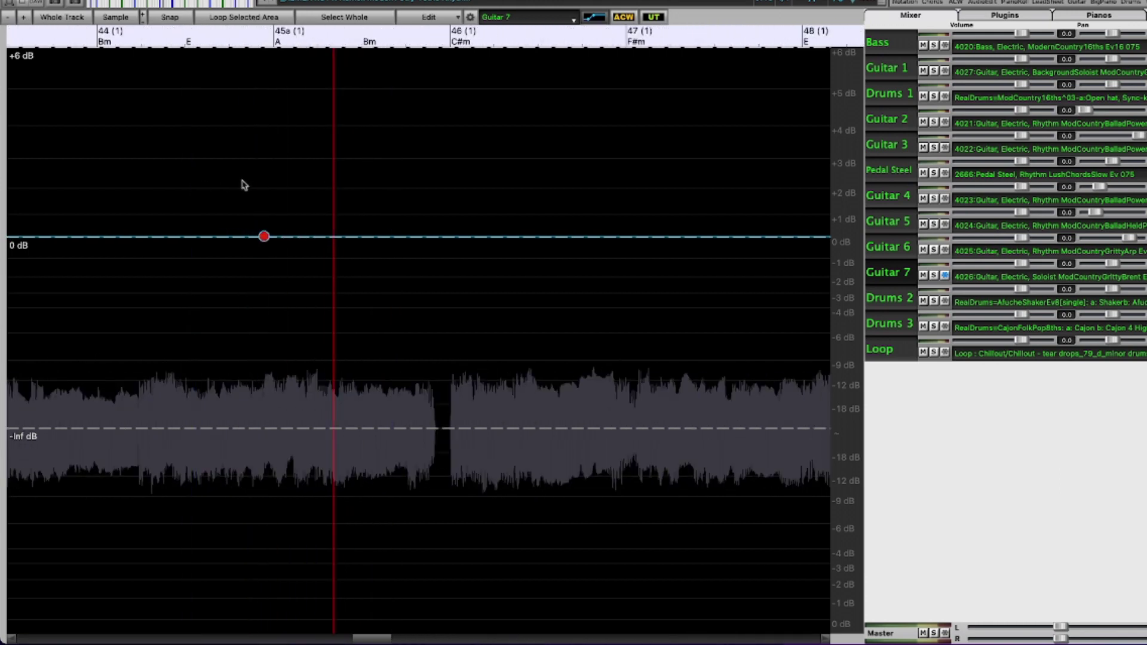
{"action": "left_click_drag", "start_coordinate": [321, 241], "coordinate": [277, 312]}
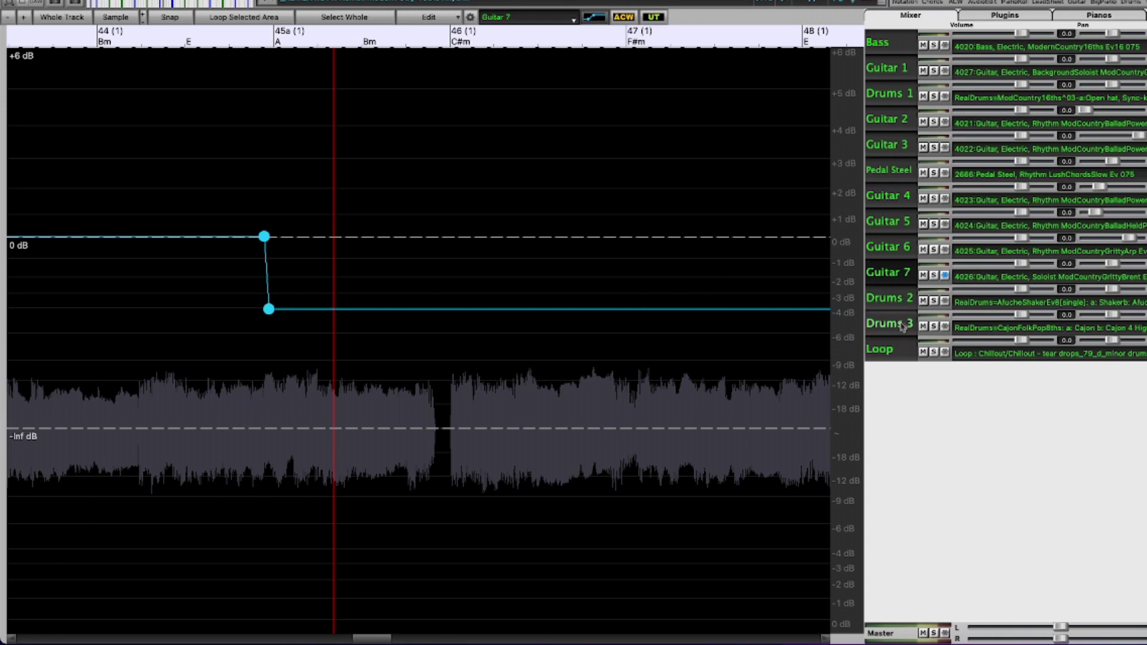
Drop the Guitar 6, 5 and 4 envelopes from 0 dB to about -4 dB at bar 45a
{"action": "left_click", "coordinate": [901, 252]}
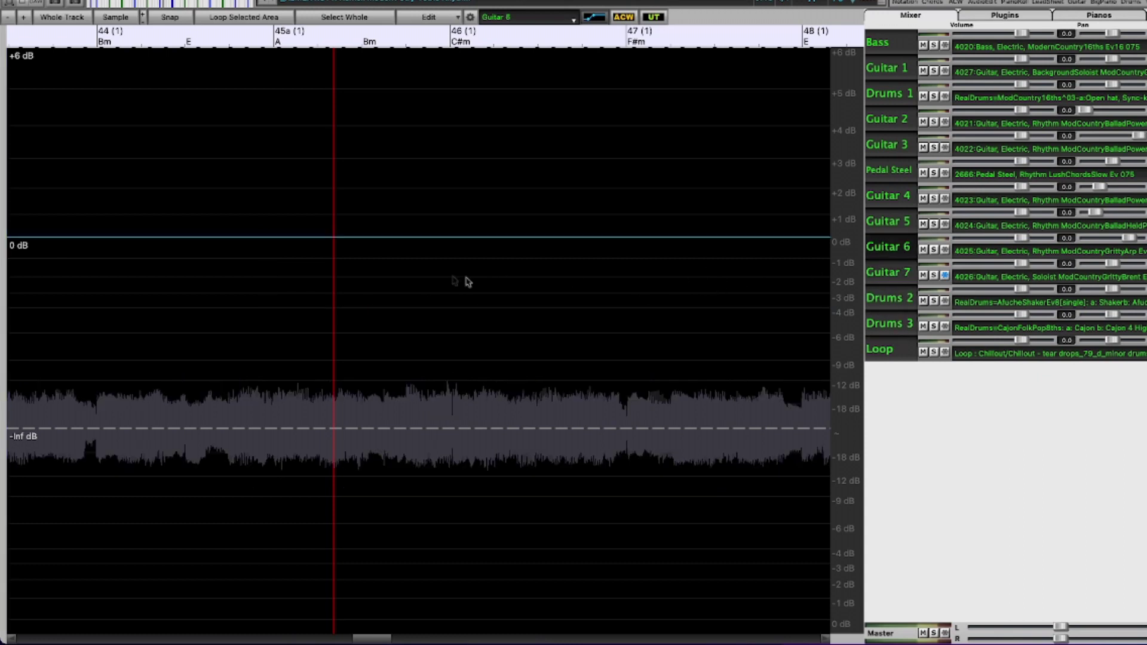
{"action": "left_click", "coordinate": [251, 238]}
{"action": "left_click_drag", "start_coordinate": [268, 239], "coordinate": [266, 309]}
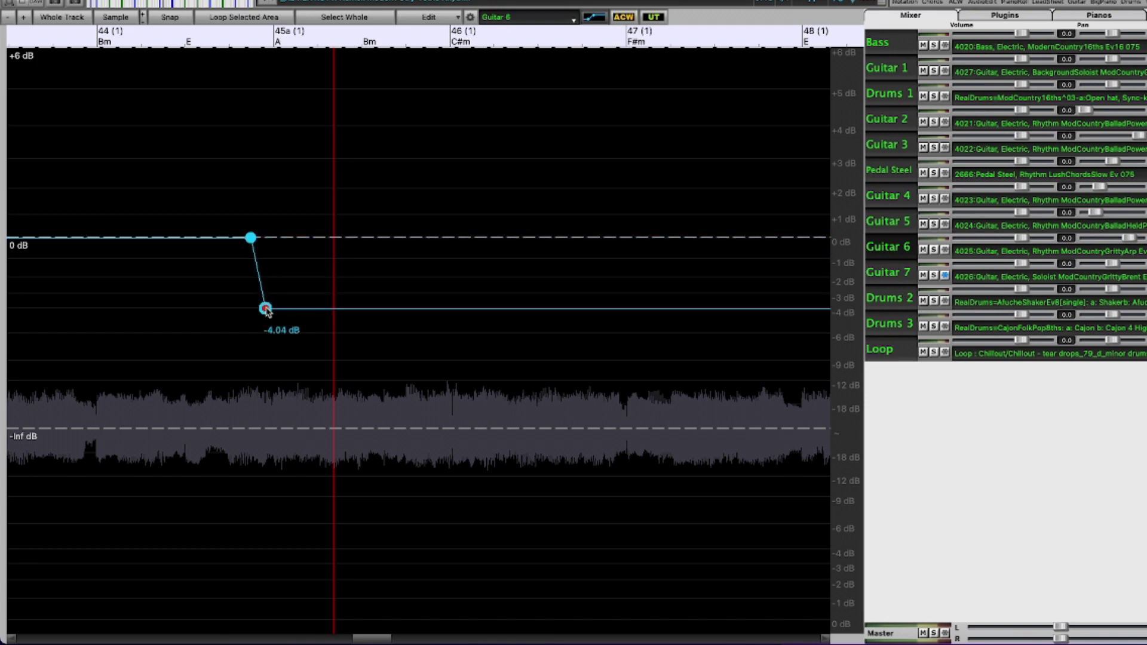
{"action": "left_click", "coordinate": [874, 230]}
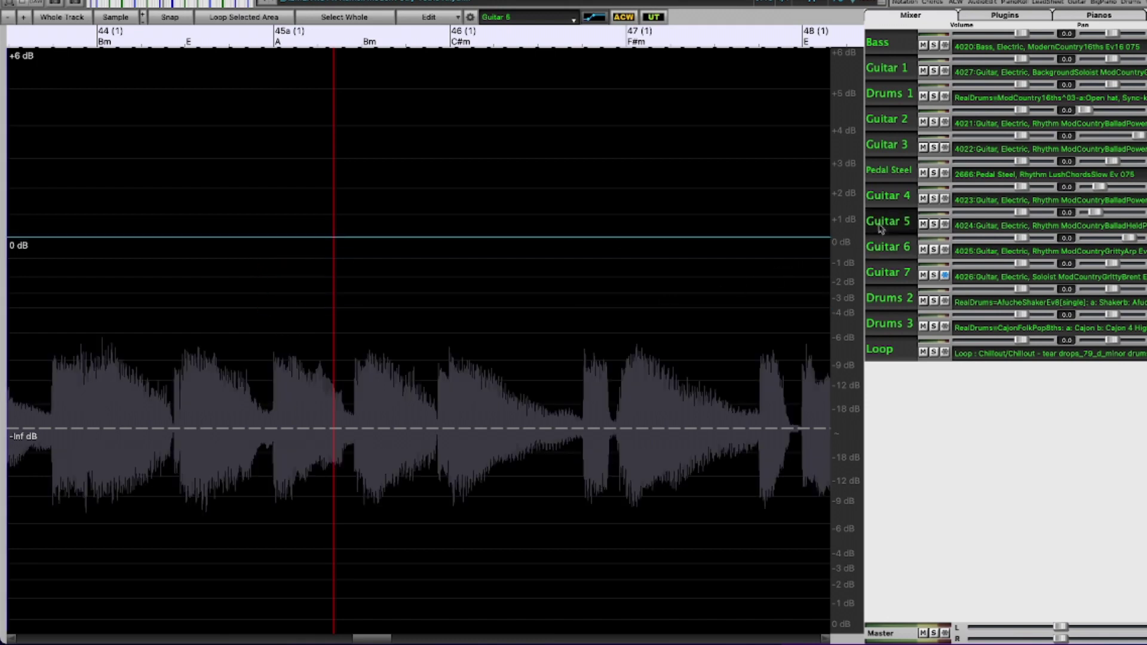
{"action": "left_click", "coordinate": [248, 237]}
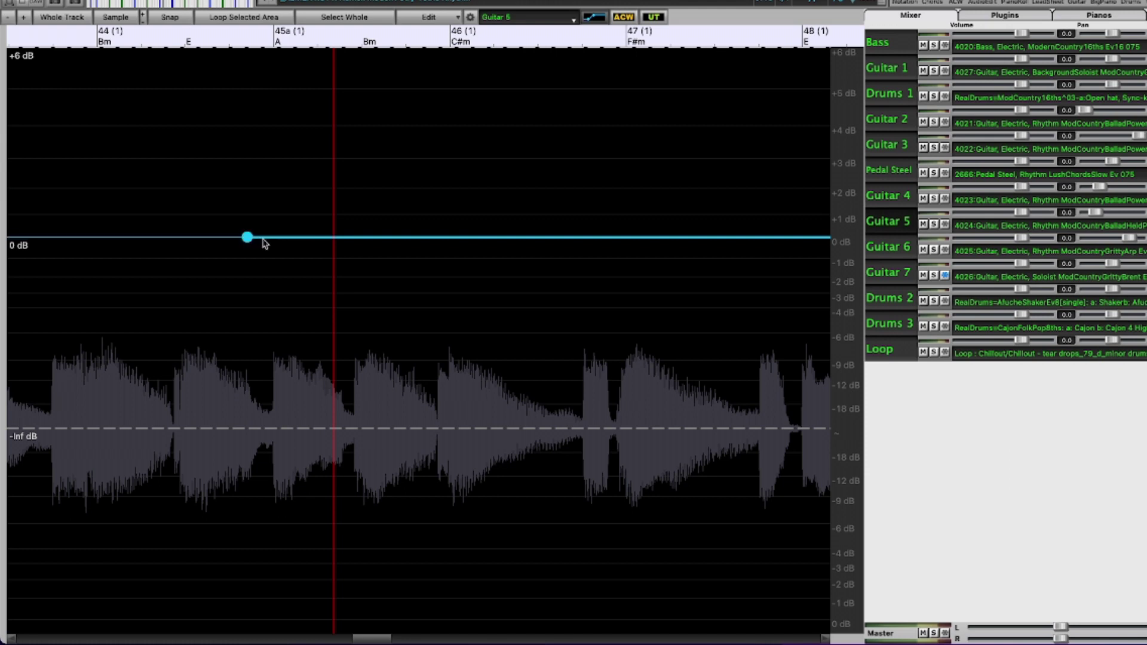
{"action": "left_click_drag", "start_coordinate": [264, 239], "coordinate": [272, 310]}
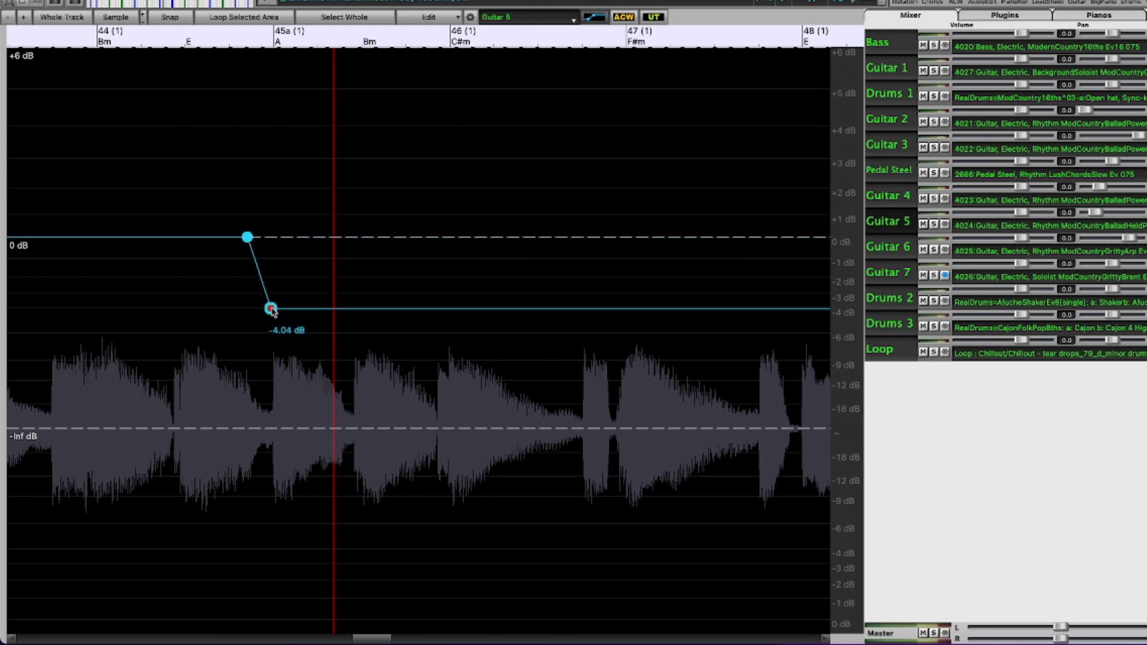
{"action": "left_click", "coordinate": [910, 199]}
{"action": "left_click", "coordinate": [243, 238]}
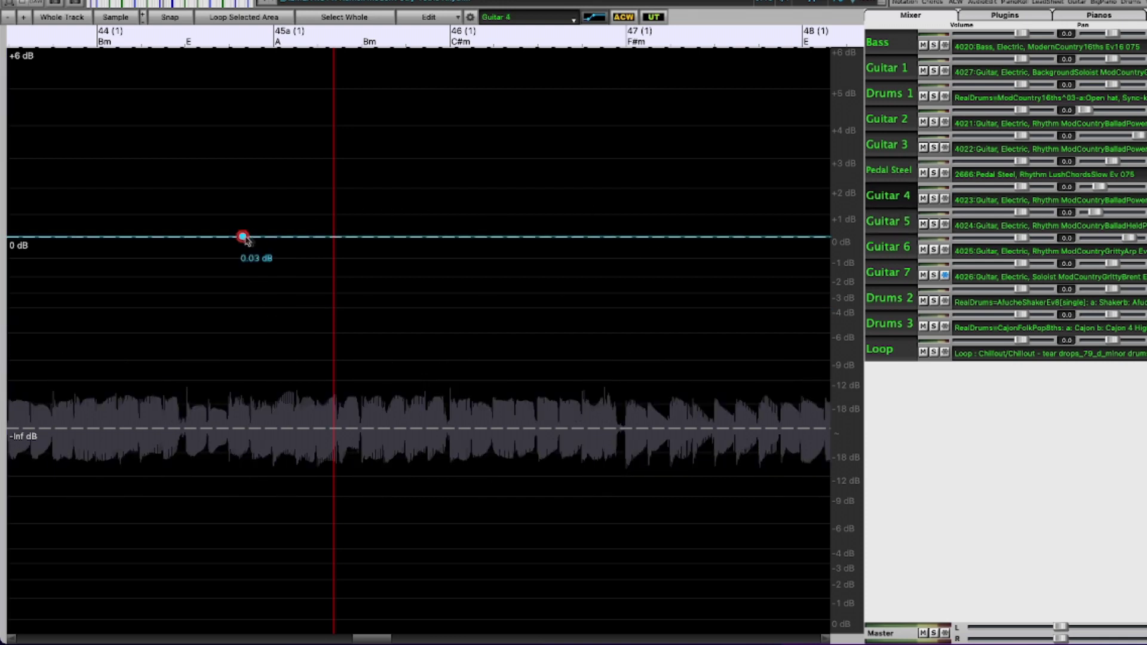
{"action": "left_click_drag", "start_coordinate": [256, 239], "coordinate": [262, 312]}
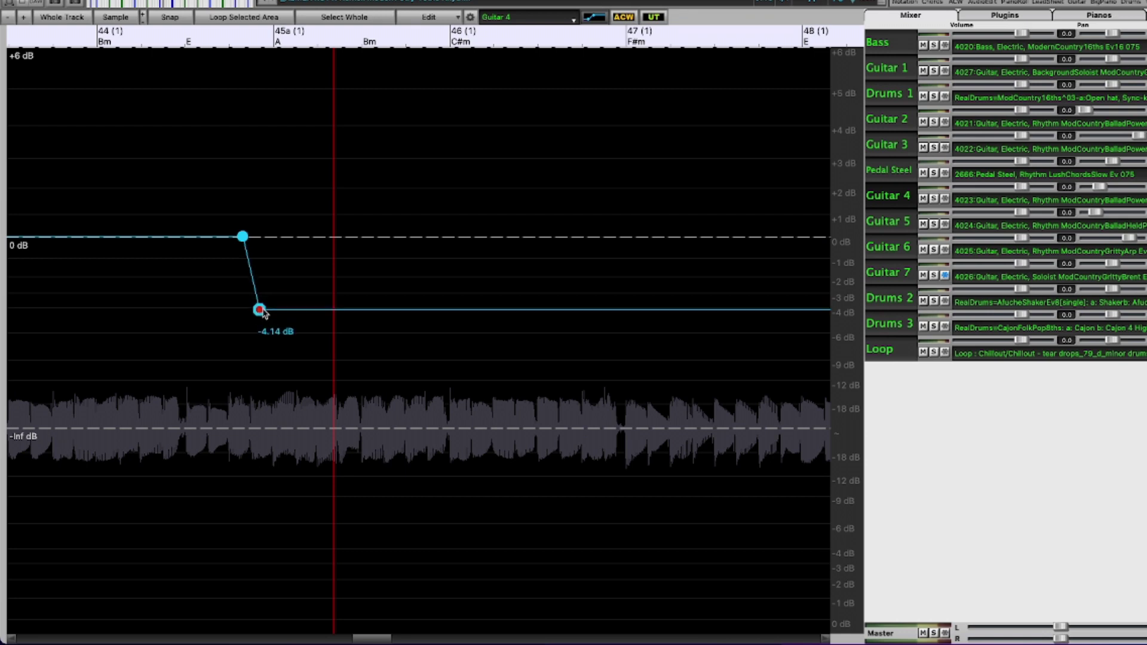
{"action": "left_click", "coordinate": [905, 145]}
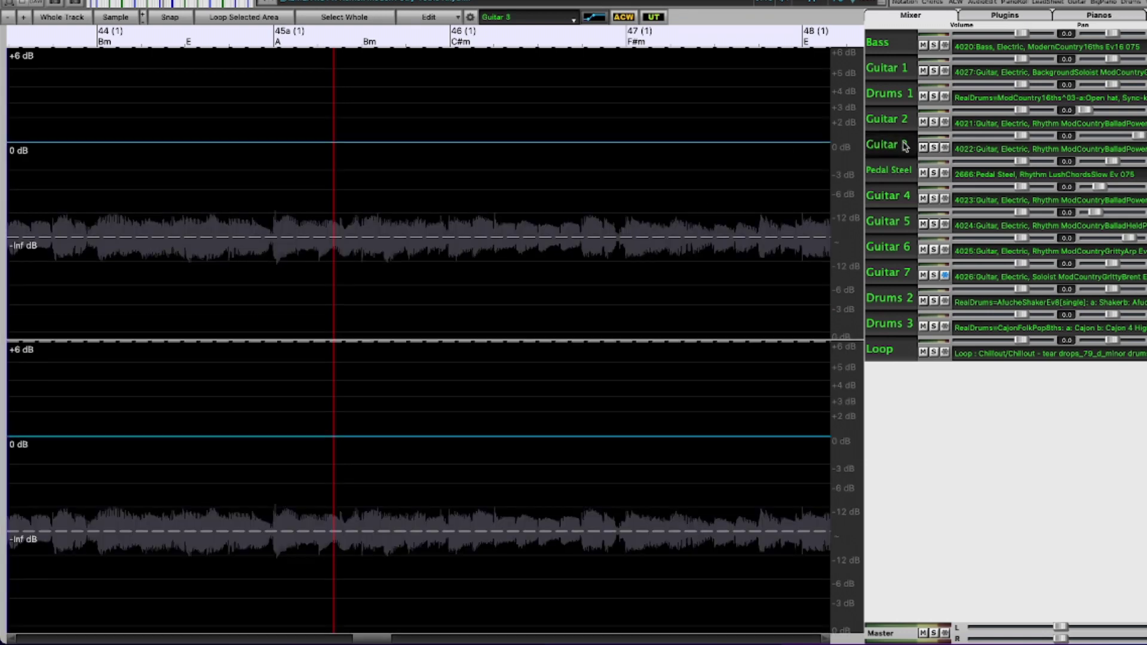
Step Guitar 3's volume envelope down from 0 dB after bar 45a
{"action": "left_click", "coordinate": [257, 144]}
{"action": "left_click", "coordinate": [274, 144]}
{"action": "left_click_drag", "start_coordinate": [274, 144], "coordinate": [275, 180]}
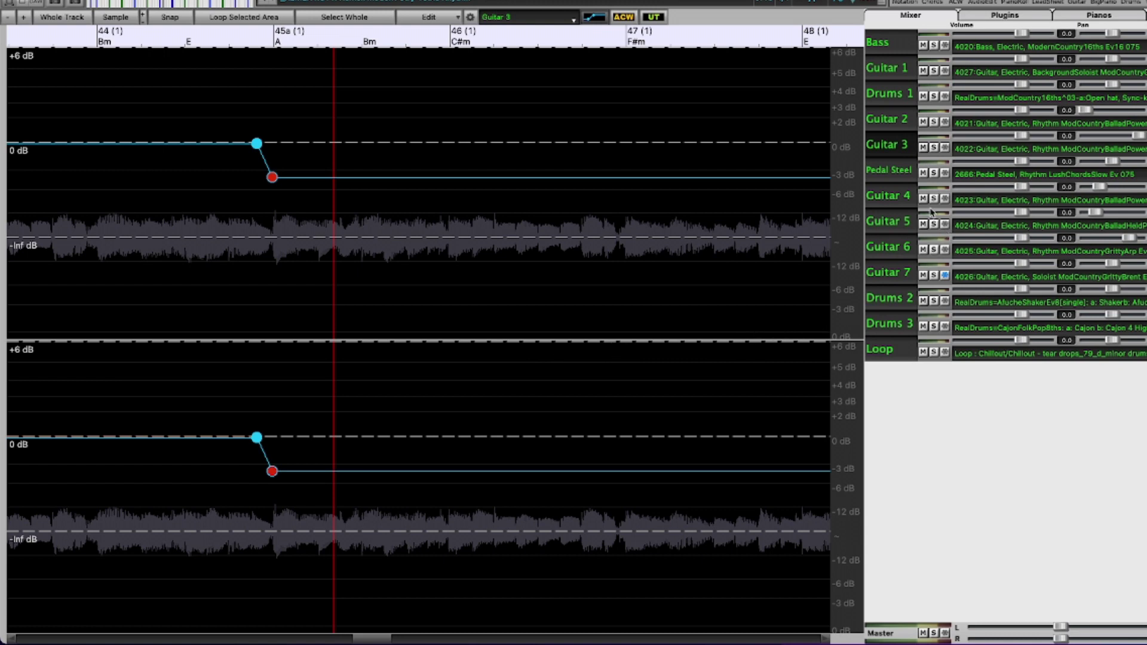
Compare Guitar 4's envelope, then step Guitar 2's envelope down from 0 dB after bar 45a
{"action": "left_click", "coordinate": [908, 202]}
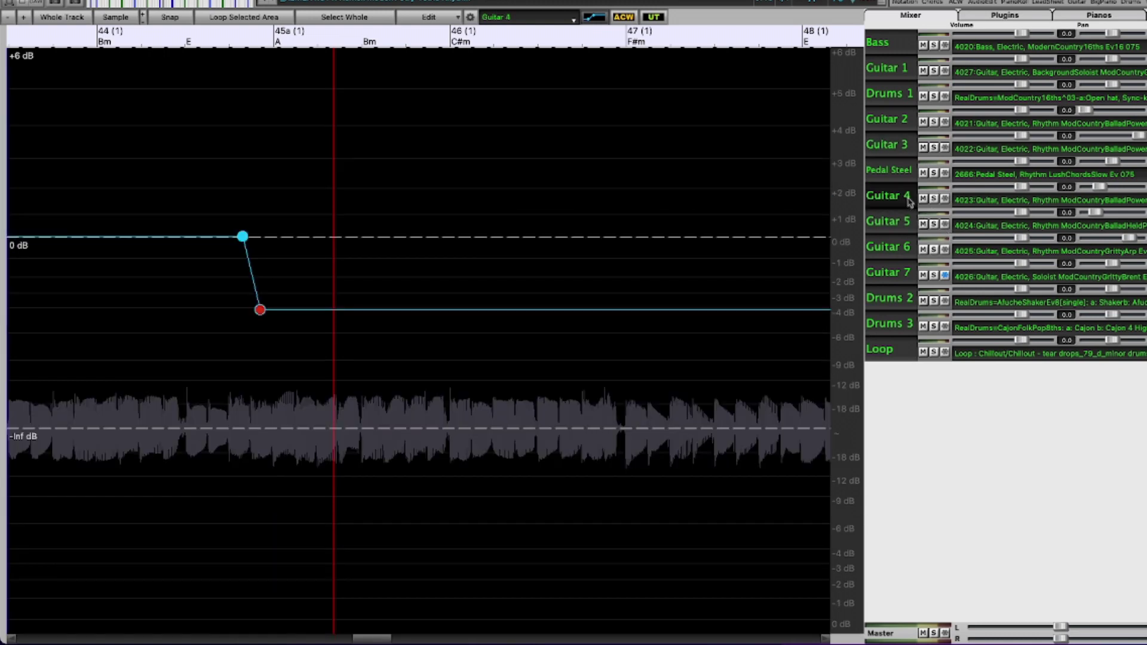
{"action": "left_click", "coordinate": [904, 148]}
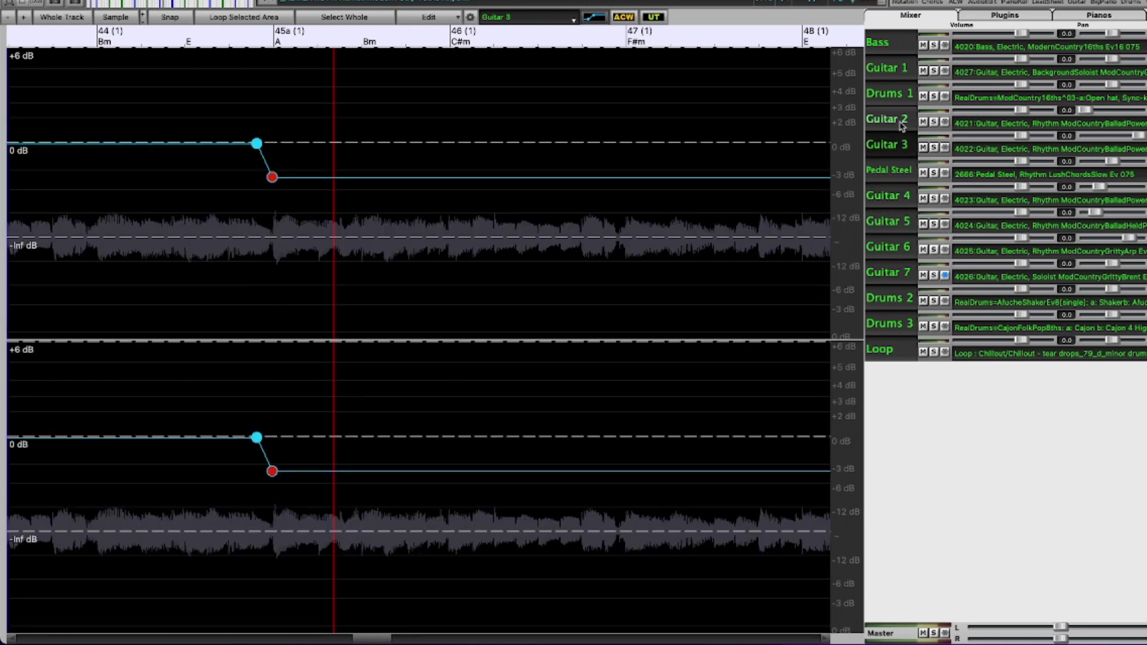
{"action": "left_click", "coordinate": [904, 122]}
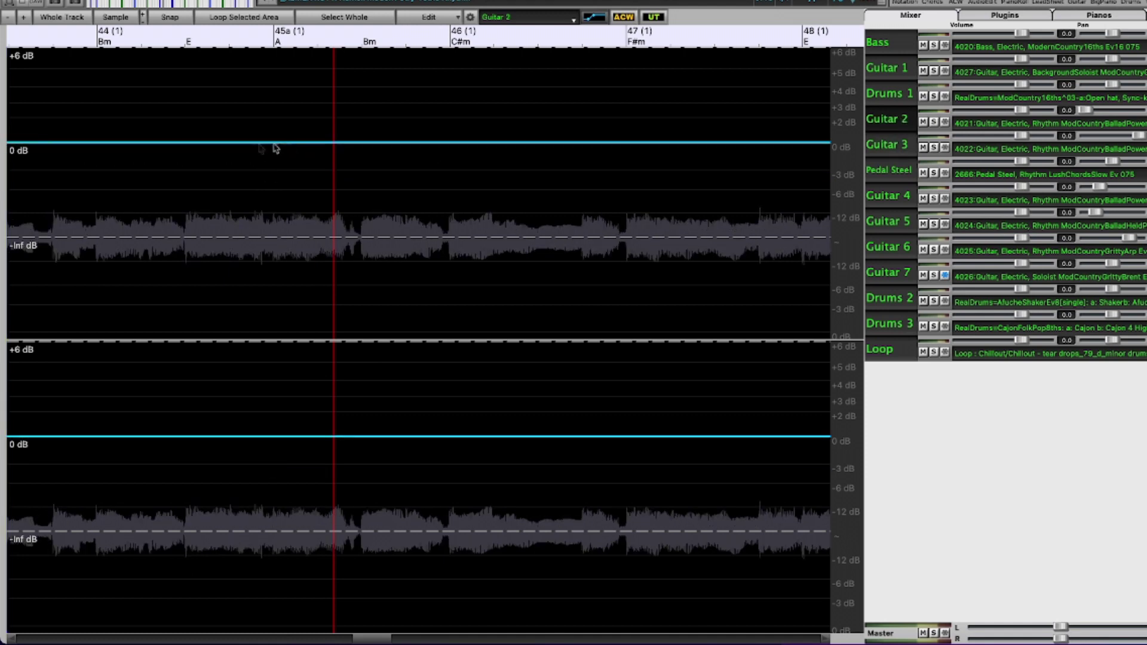
{"action": "left_click", "coordinate": [255, 145]}
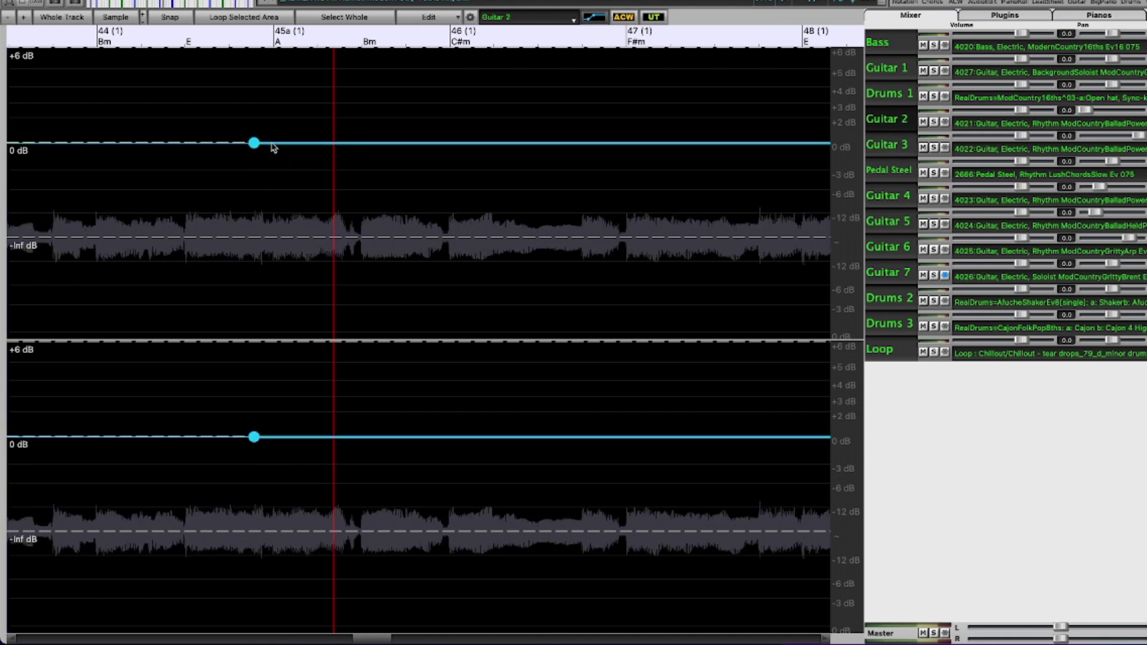
{"action": "left_click_drag", "start_coordinate": [270, 147], "coordinate": [268, 183]}
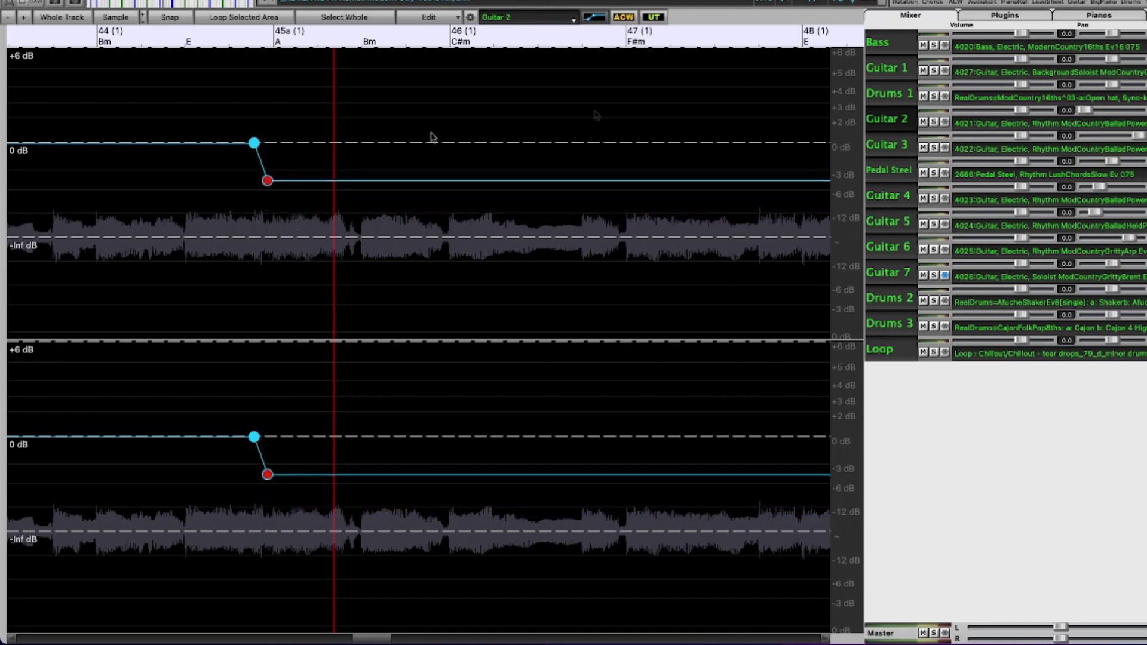
Lower Guitar 1's volume envelope from 0 dB to about -3.7 dB at bar 45
{"action": "left_click", "coordinate": [892, 66]}
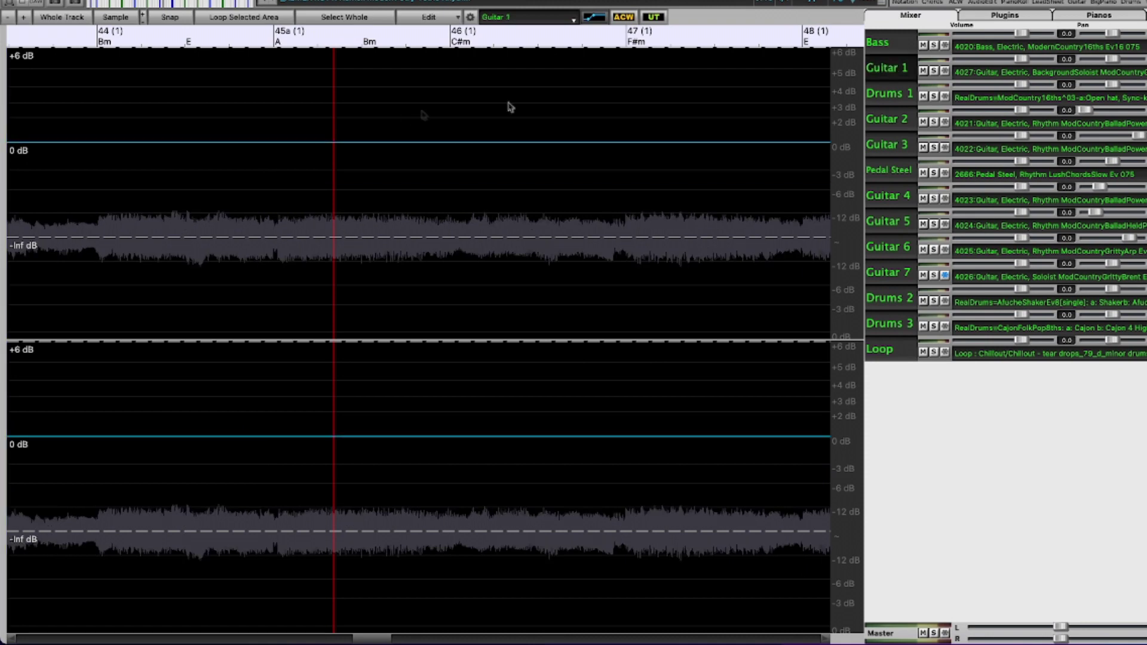
{"action": "left_click", "coordinate": [253, 144]}
{"action": "left_click_drag", "start_coordinate": [272, 144], "coordinate": [265, 180]}
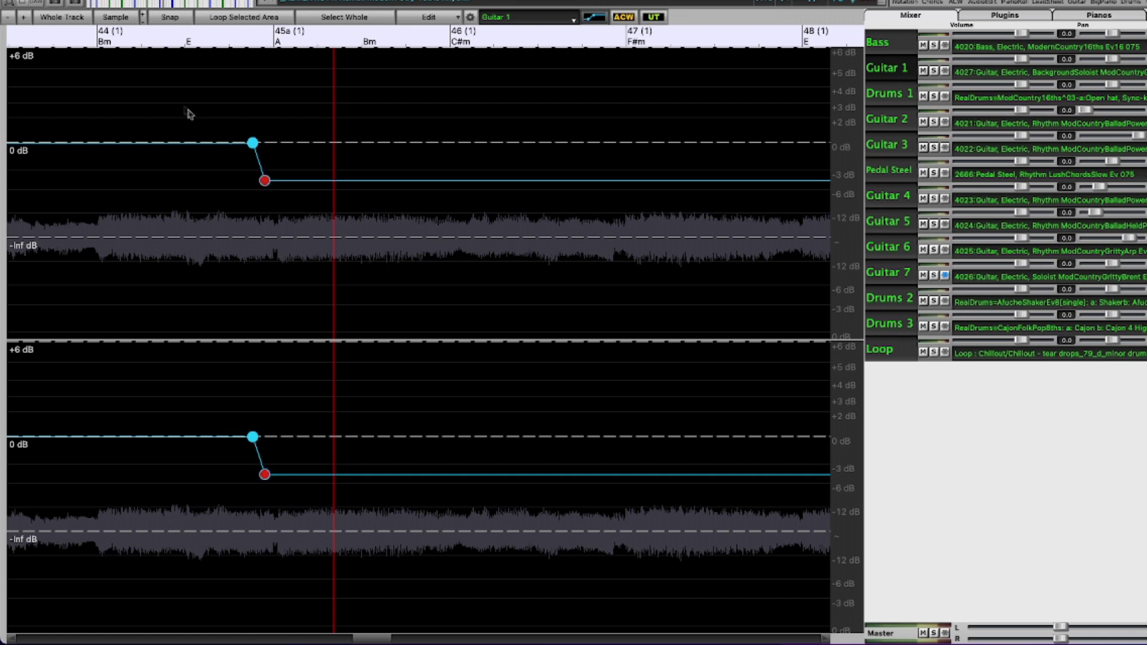
Play back from just before bar 45 to hear the guitar drop
{"action": "left_click", "coordinate": [199, 118]}
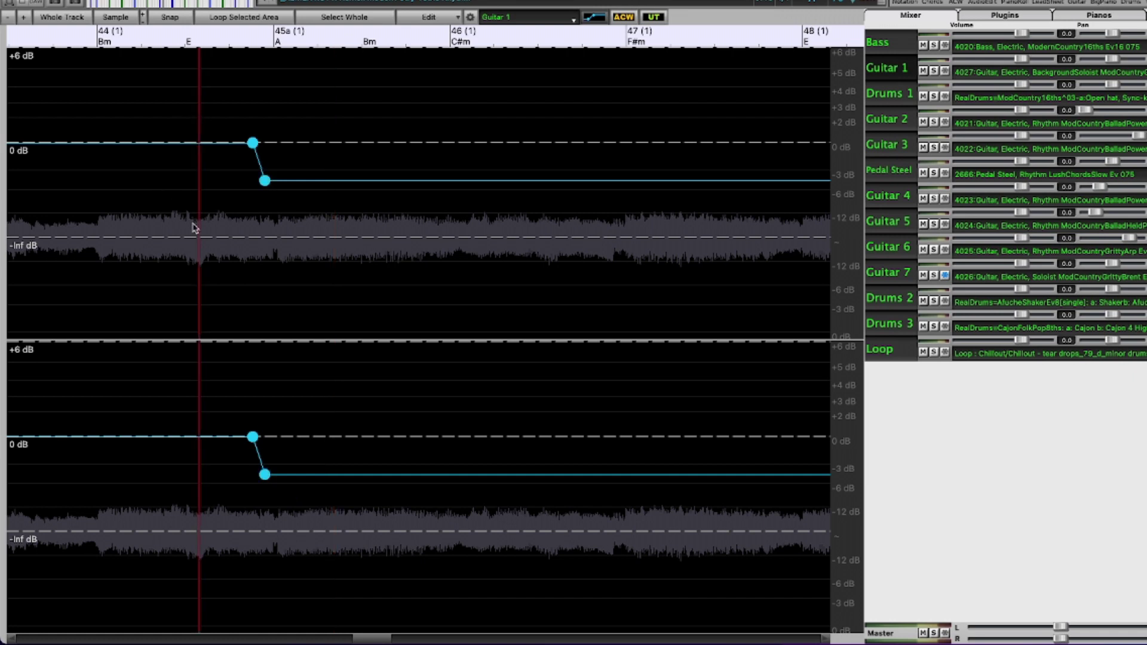
{"action": "key", "text": "space"}
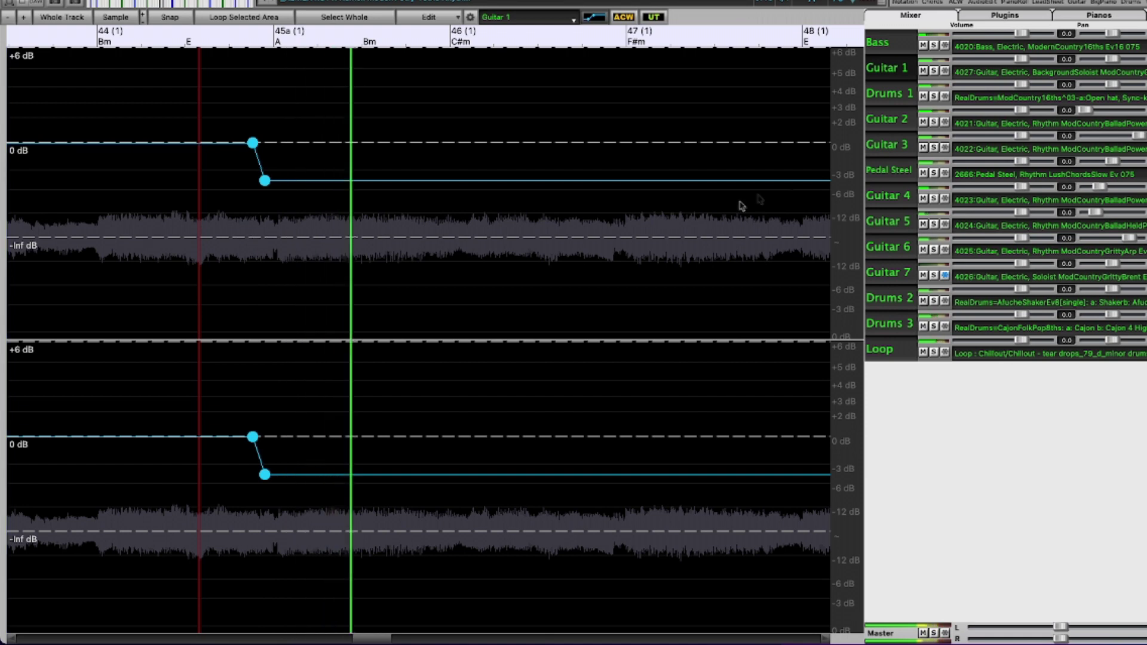
{"action": "left_click", "coordinate": [907, 174]}
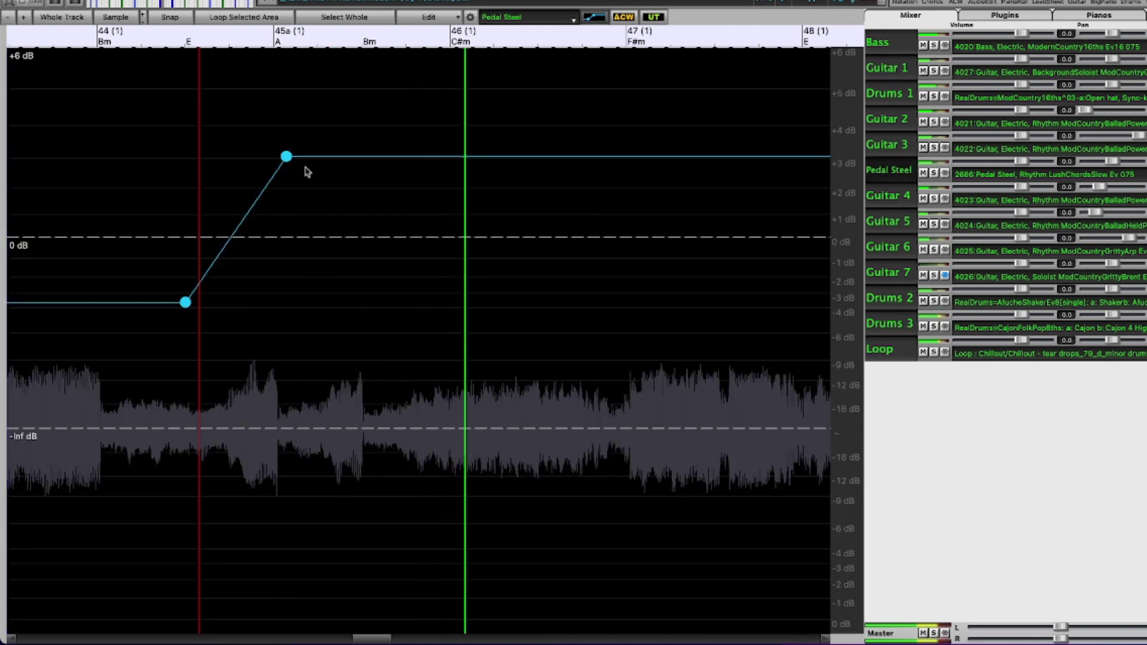
{"action": "key", "text": "space"}
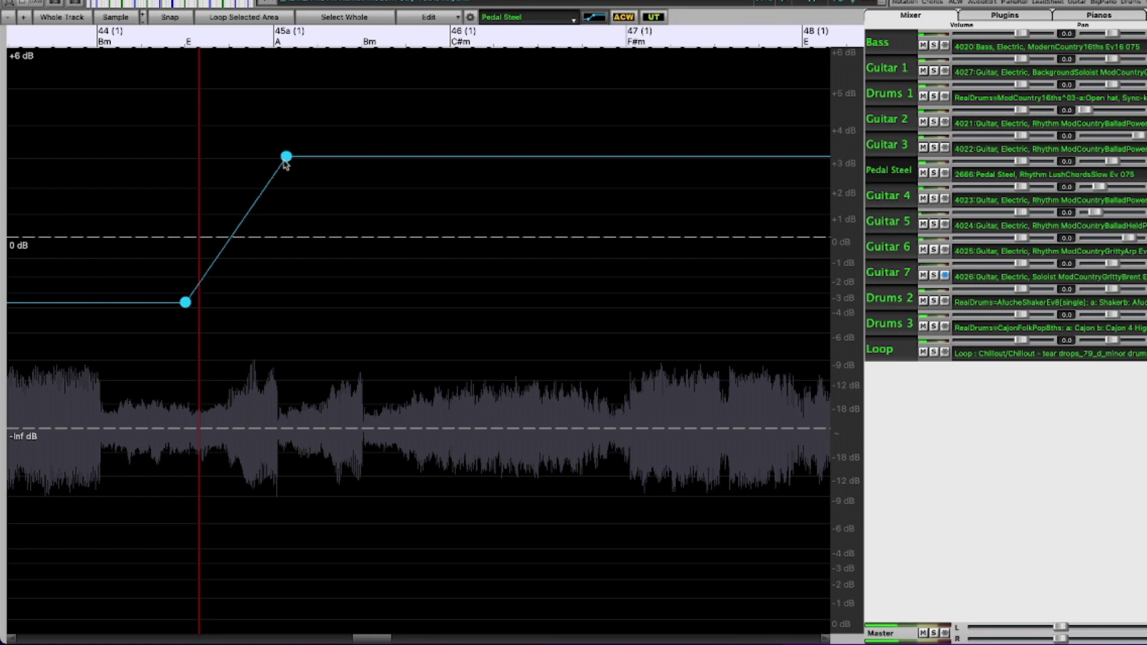
Raise the Pedal Steel envelope to about +4 dB, start the rise near bar 45, and audition it
{"action": "left_click_drag", "start_coordinate": [286, 157], "coordinate": [276, 128]}
{"action": "mouse_move", "coordinate": [187, 302]}
{"action": "left_click_drag", "start_coordinate": [188, 304], "coordinate": [226, 306]}
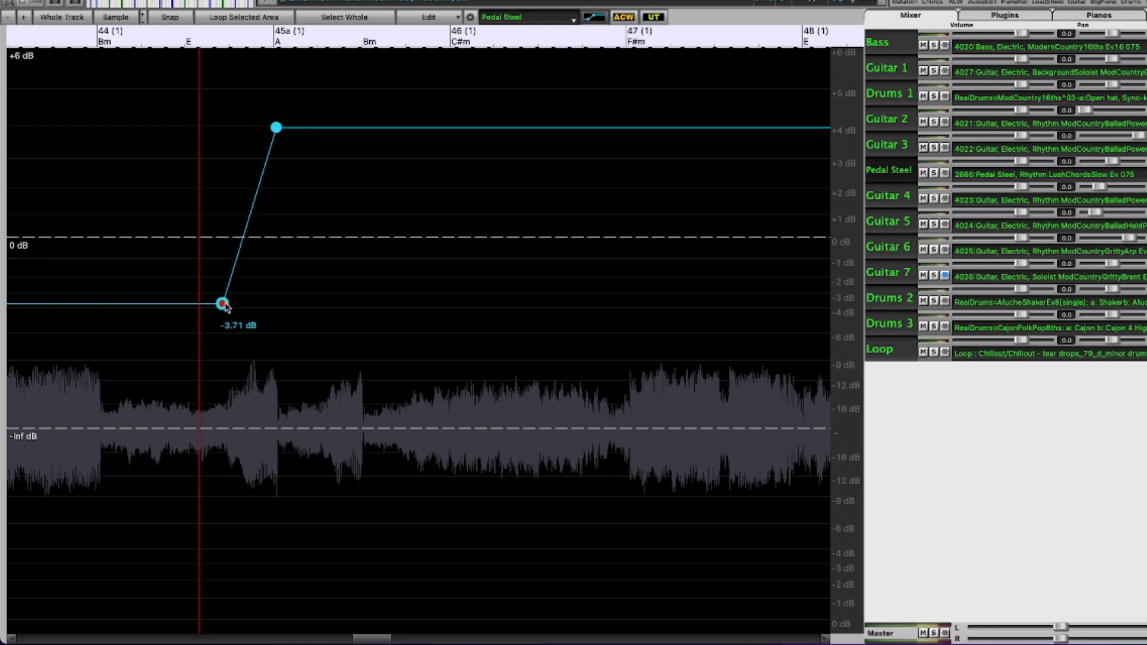
{"action": "left_click", "coordinate": [226, 145]}
{"action": "key", "text": "space"}
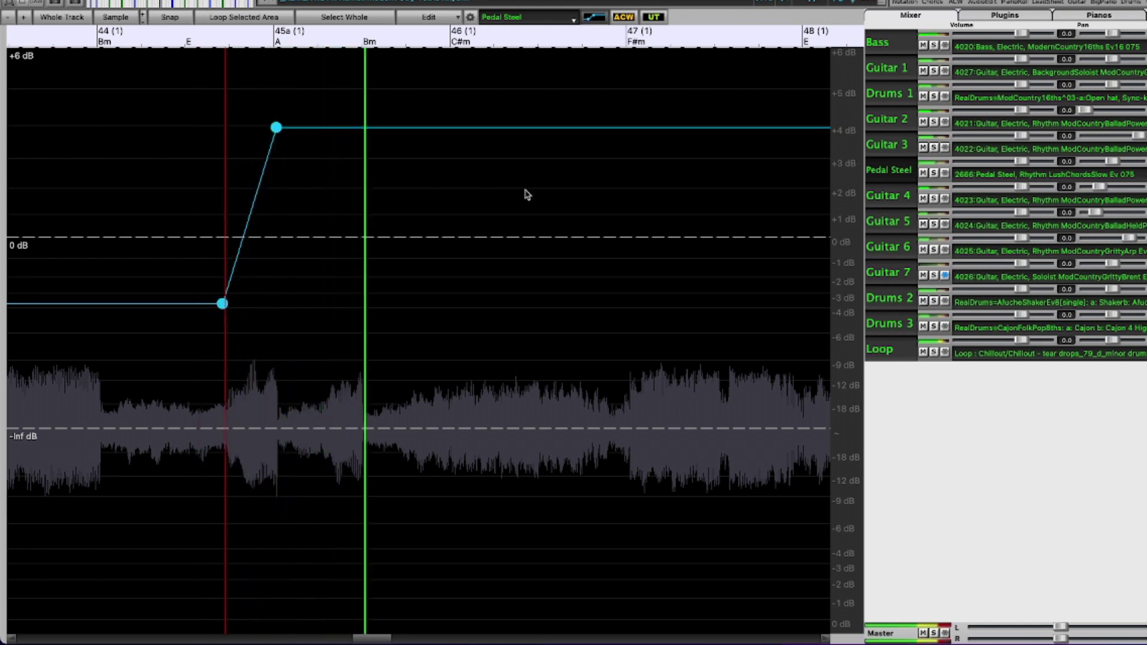
{"action": "scroll", "coordinate": [505, 220], "scroll_direction": "down", "scroll_amount": 2}
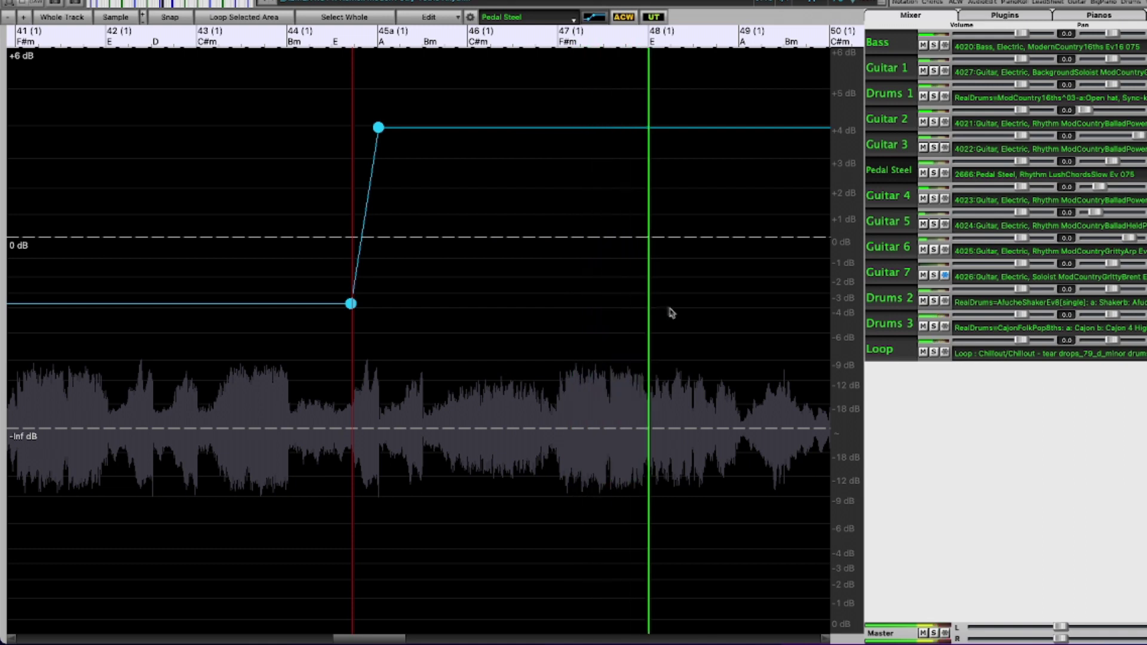
{"action": "scroll", "coordinate": [622, 304], "scroll_direction": "down", "scroll_amount": 4}
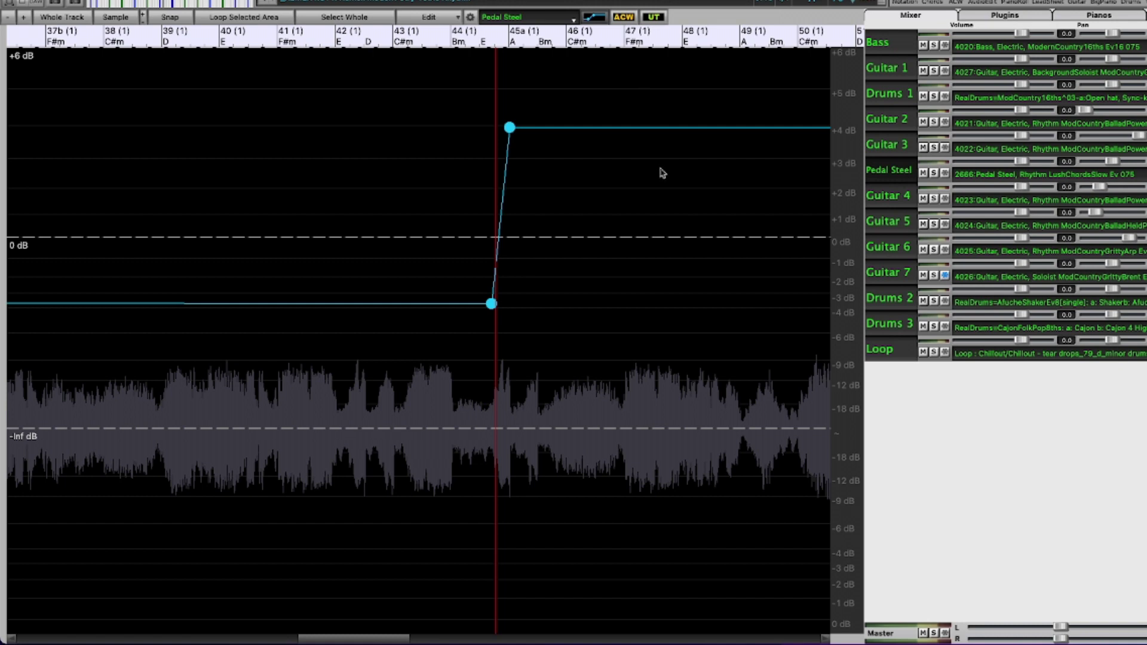
Solo the Pedal Steel track and set playback to start just before the swell
{"action": "left_click", "coordinate": [609, 176]}
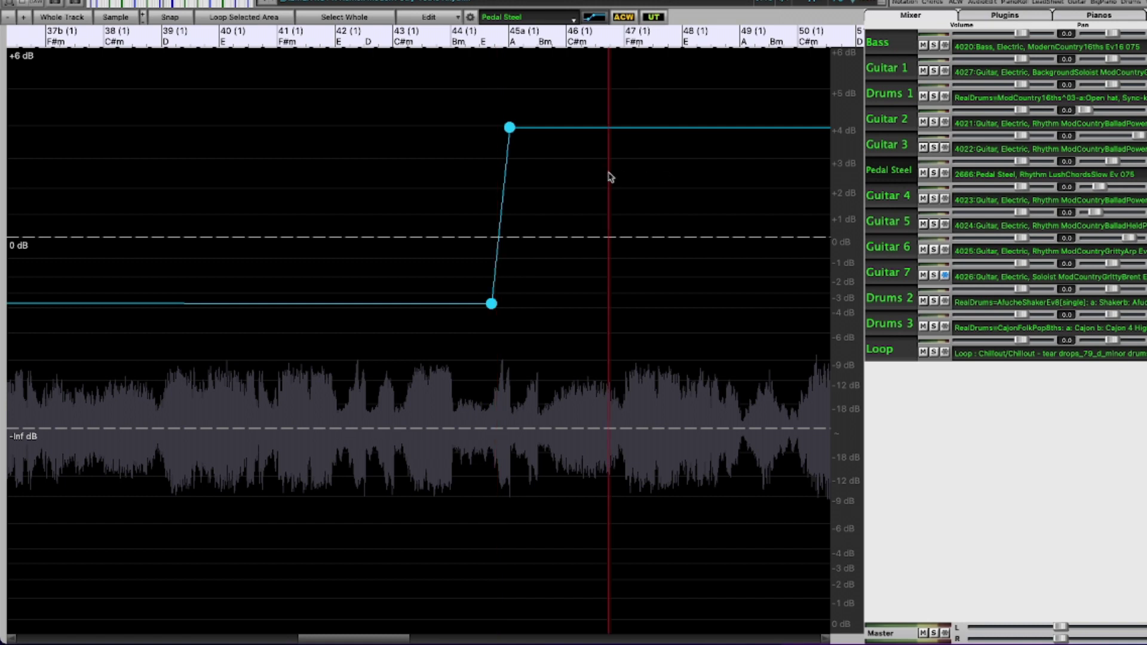
{"action": "left_click", "coordinate": [935, 173]}
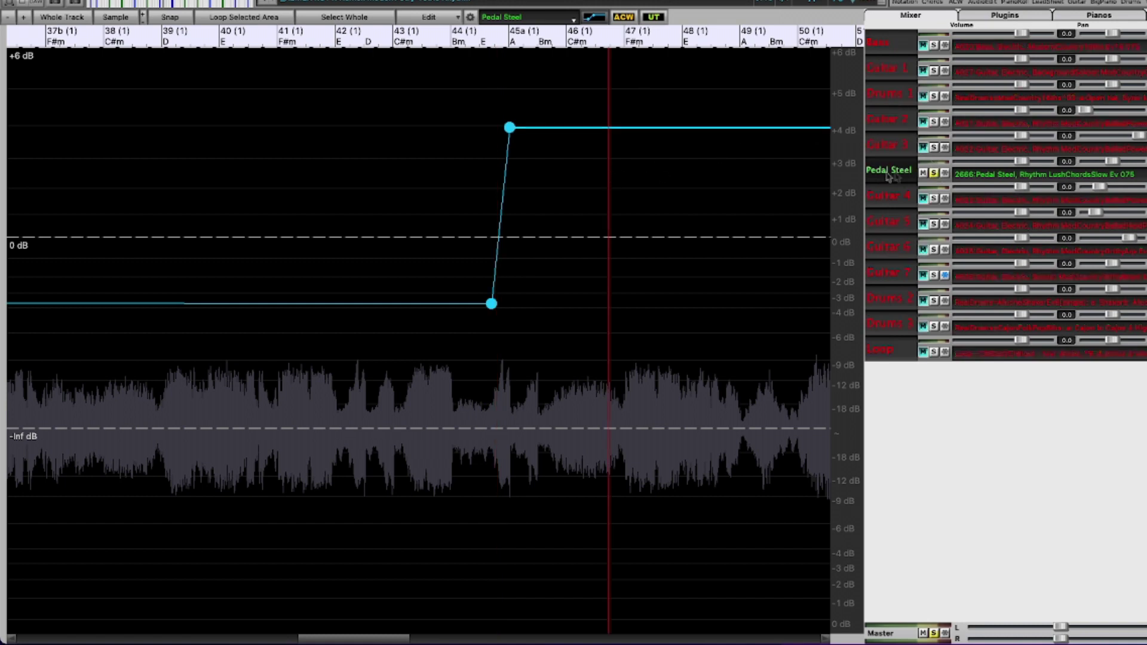
{"action": "left_click", "coordinate": [567, 171]}
{"action": "scroll", "coordinate": [596, 162], "scroll_direction": "up", "scroll_amount": 2}
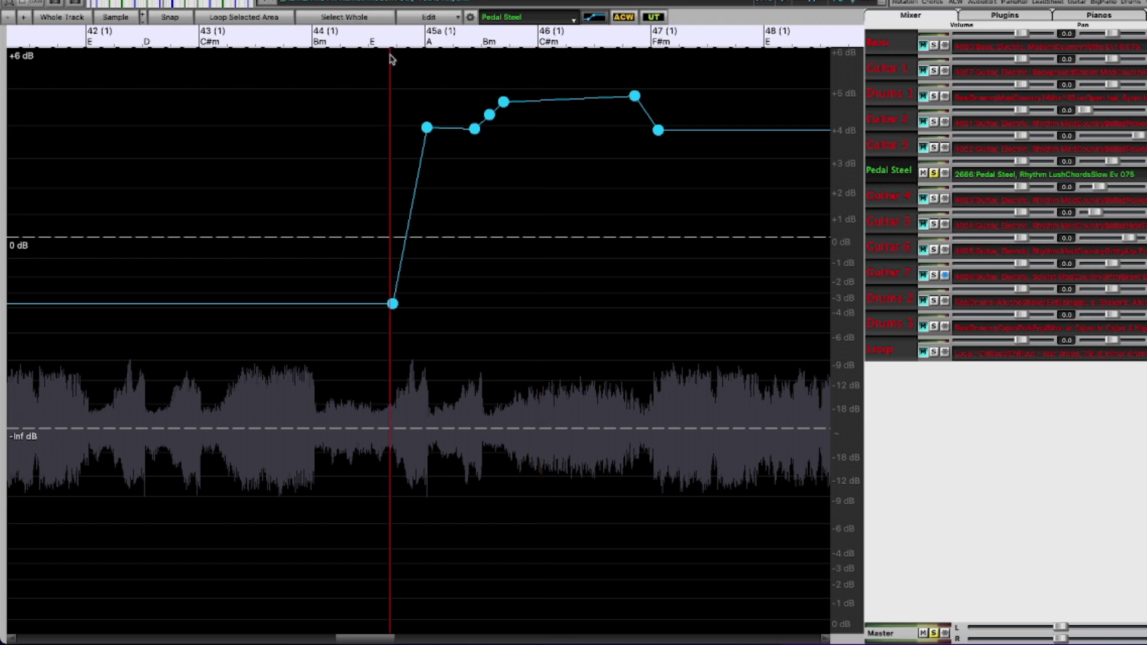
Audition the soloed Pedal Steel swell peaking near +5.3 dB before bar 46, then check later bars
{"action": "key", "text": "space"}
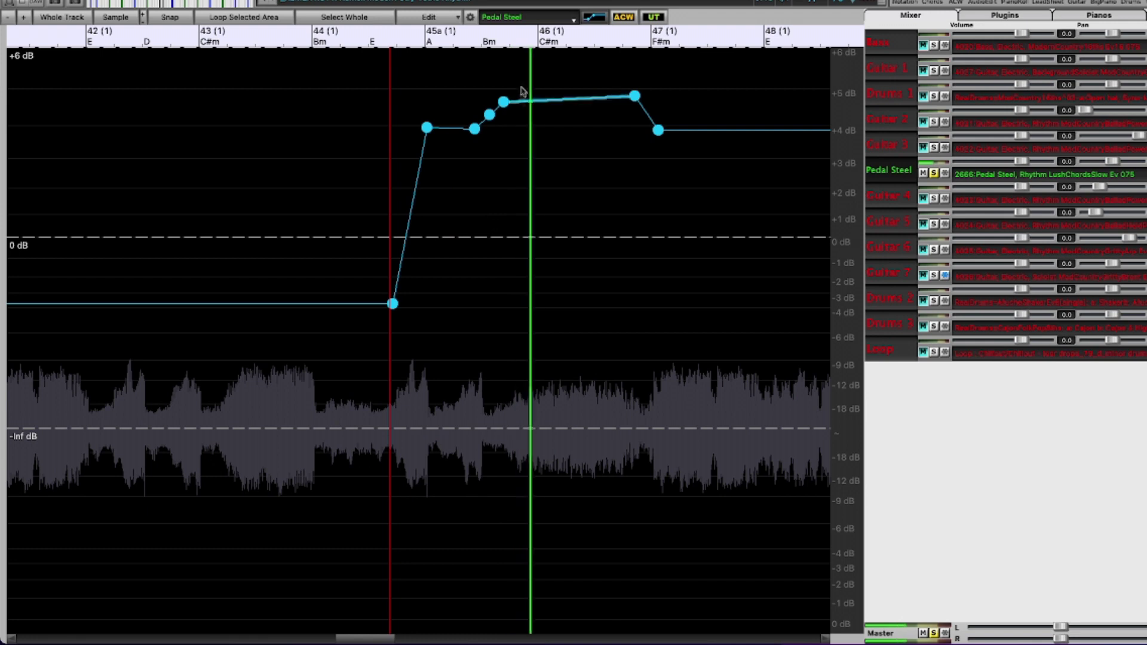
{"action": "key", "text": "space"}
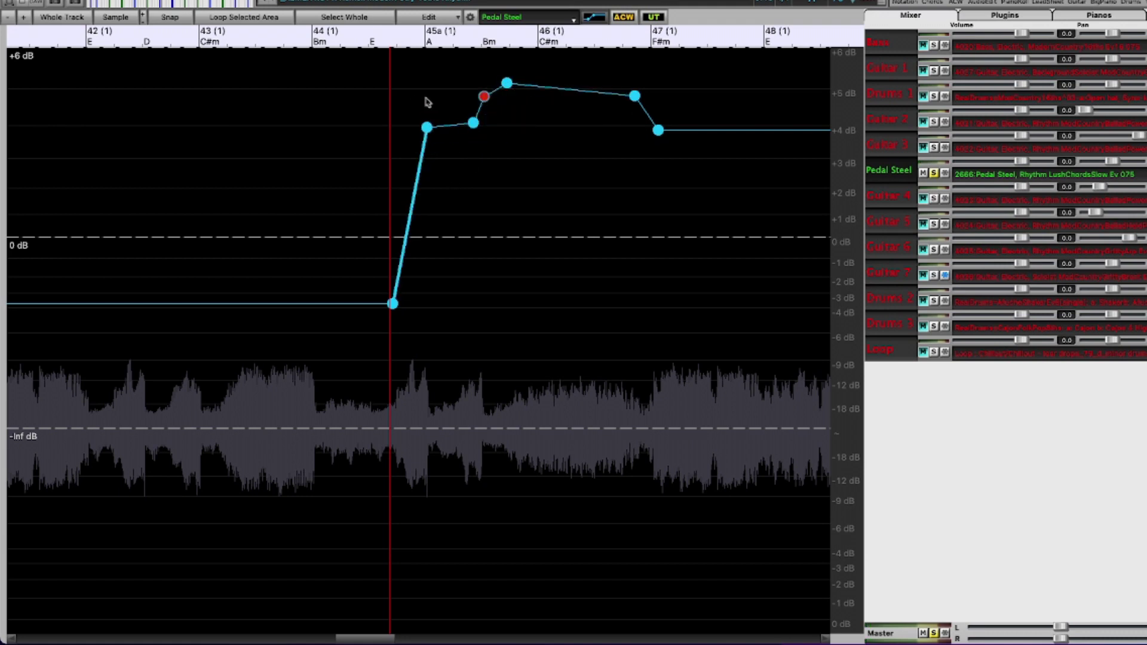
{"action": "key", "text": "space"}
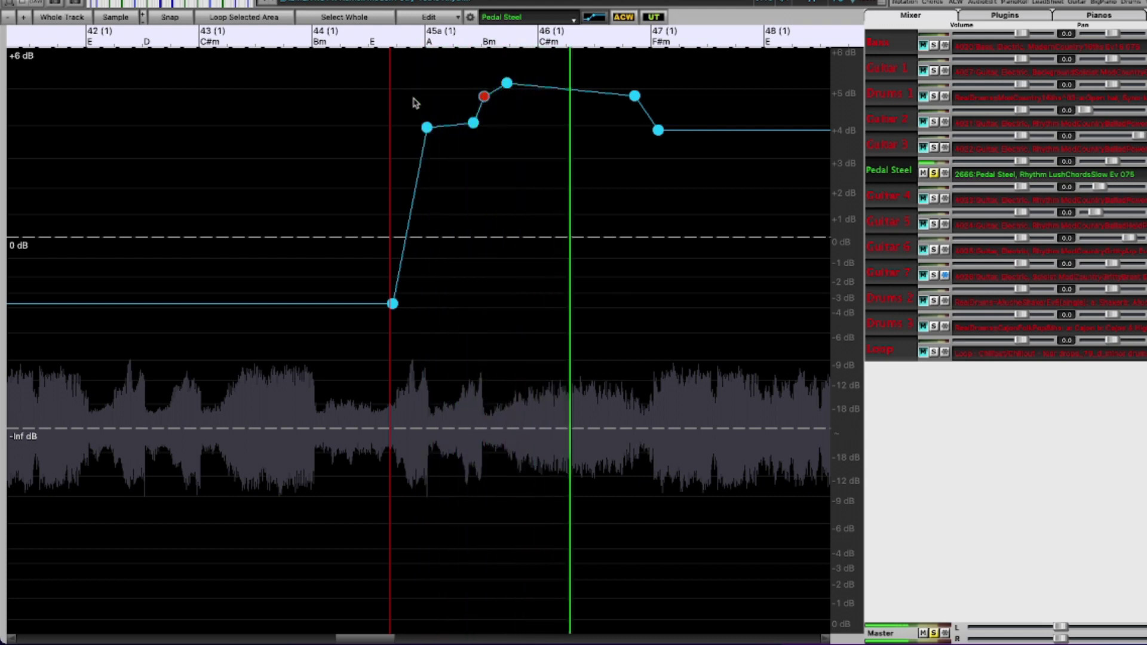
{"action": "scroll", "coordinate": [600, 209], "scroll_direction": "down", "scroll_amount": 2}
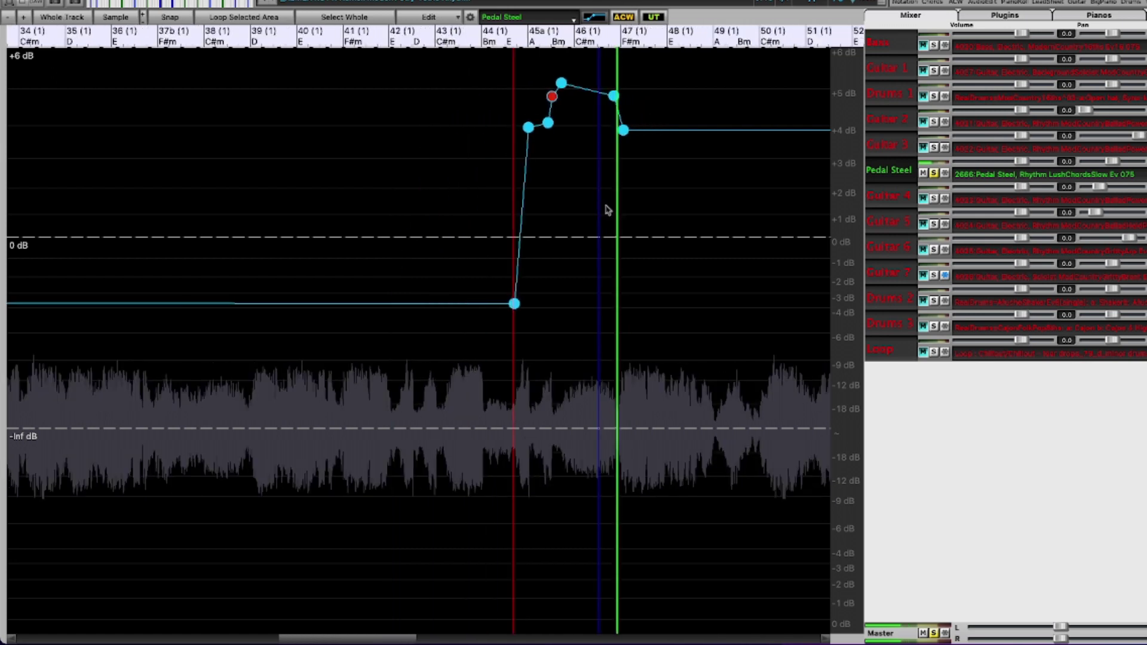
{"action": "scroll", "coordinate": [734, 226], "scroll_direction": "down", "scroll_amount": 1}
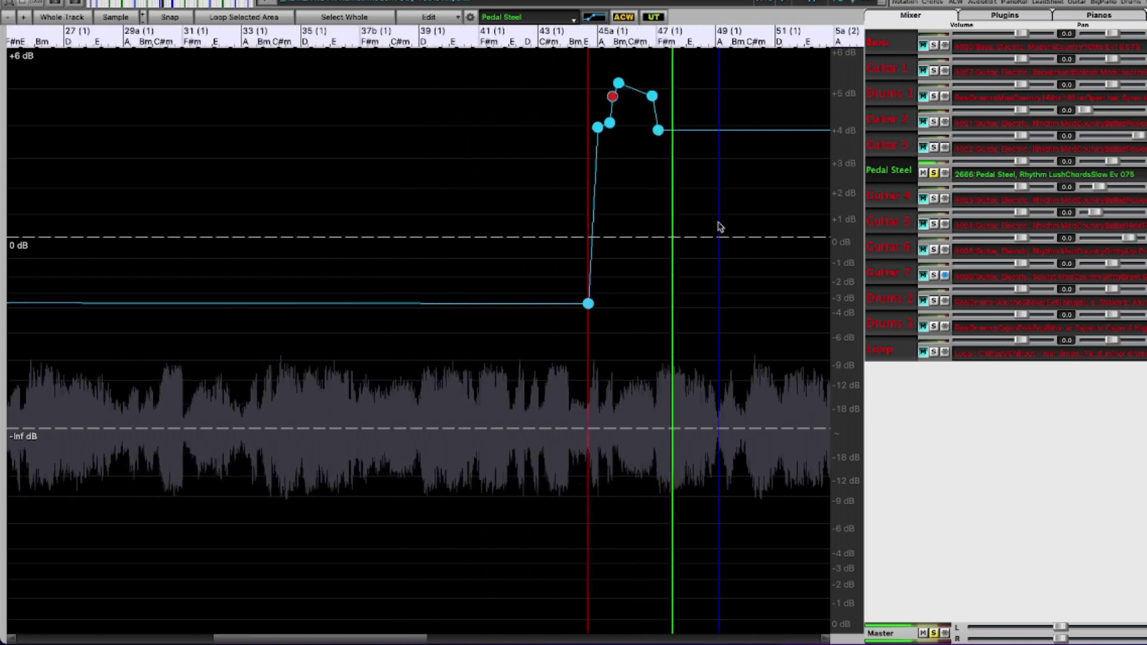
{"action": "left_click", "coordinate": [799, 342]}
{"action": "scroll", "coordinate": [791, 339], "scroll_direction": "down", "scroll_amount": 1}
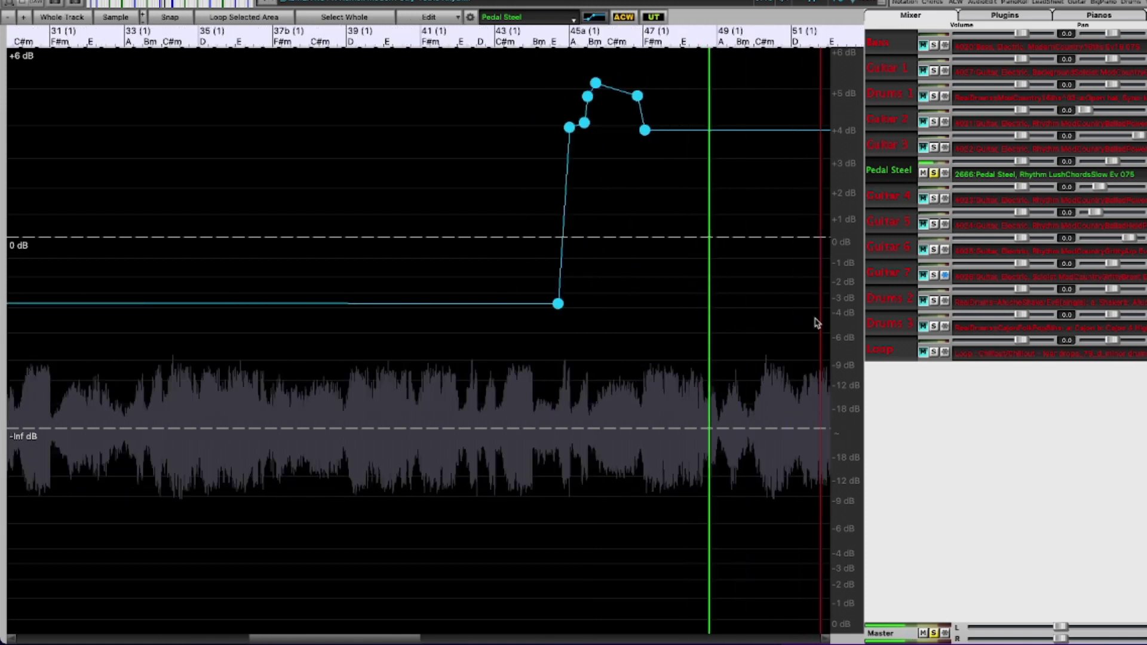
{"action": "key", "text": "space"}
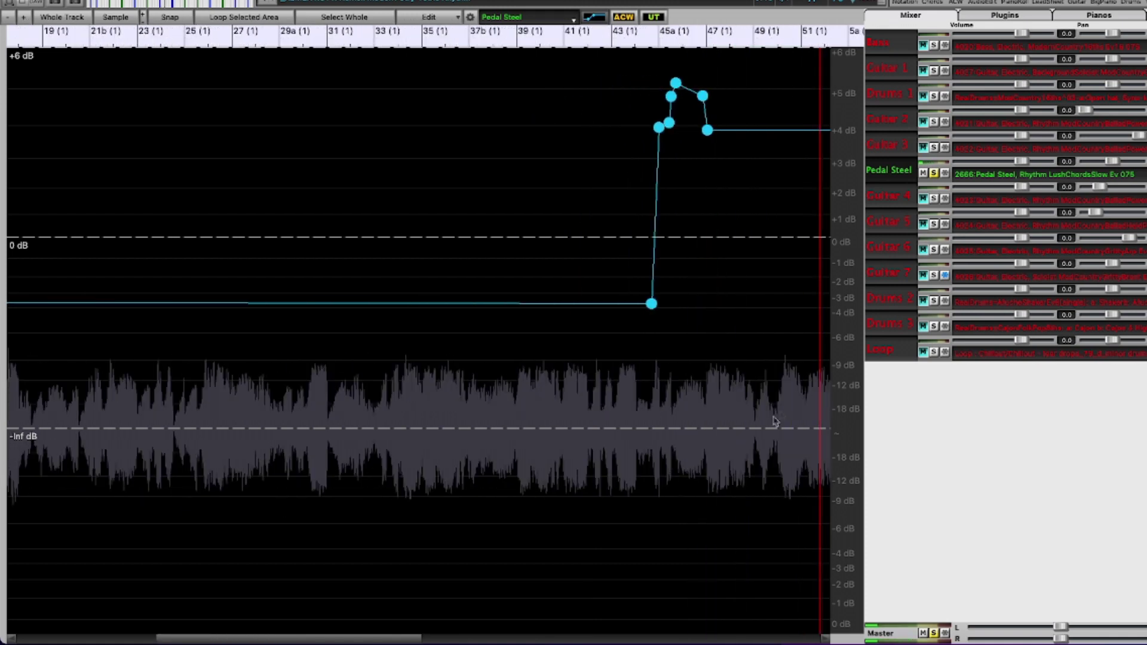
{"action": "left_click_drag", "start_coordinate": [390, 640], "coordinate": [521, 627]}
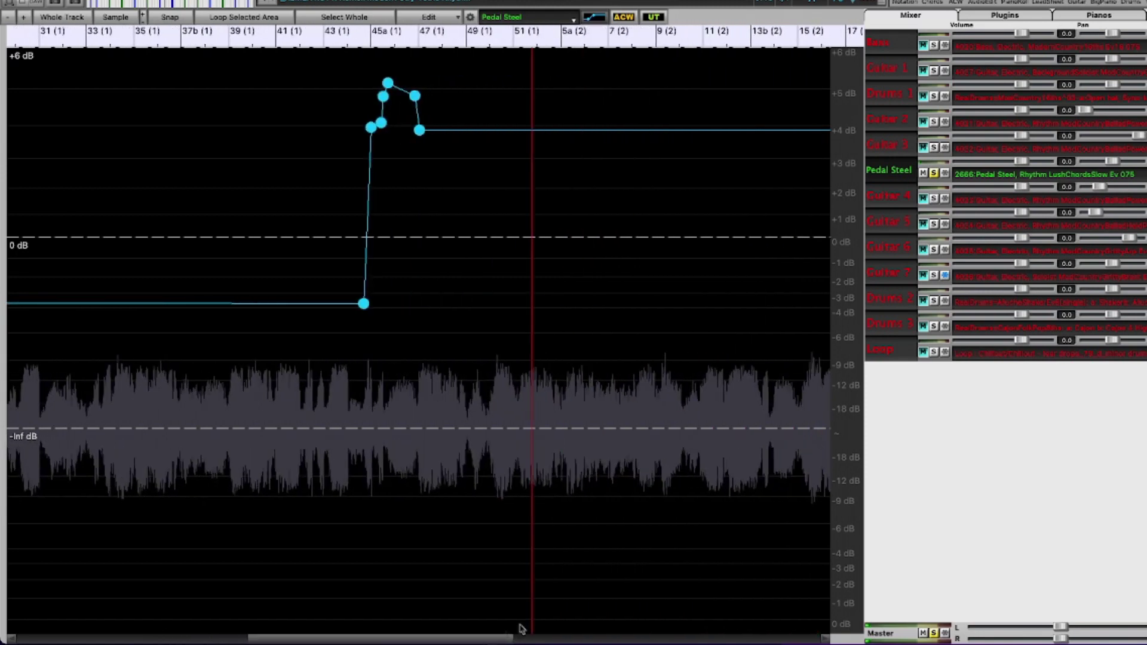
Unsolo the Pedal Steel and play the full mix from just before the bar 45a swell
{"action": "left_click", "coordinate": [365, 109]}
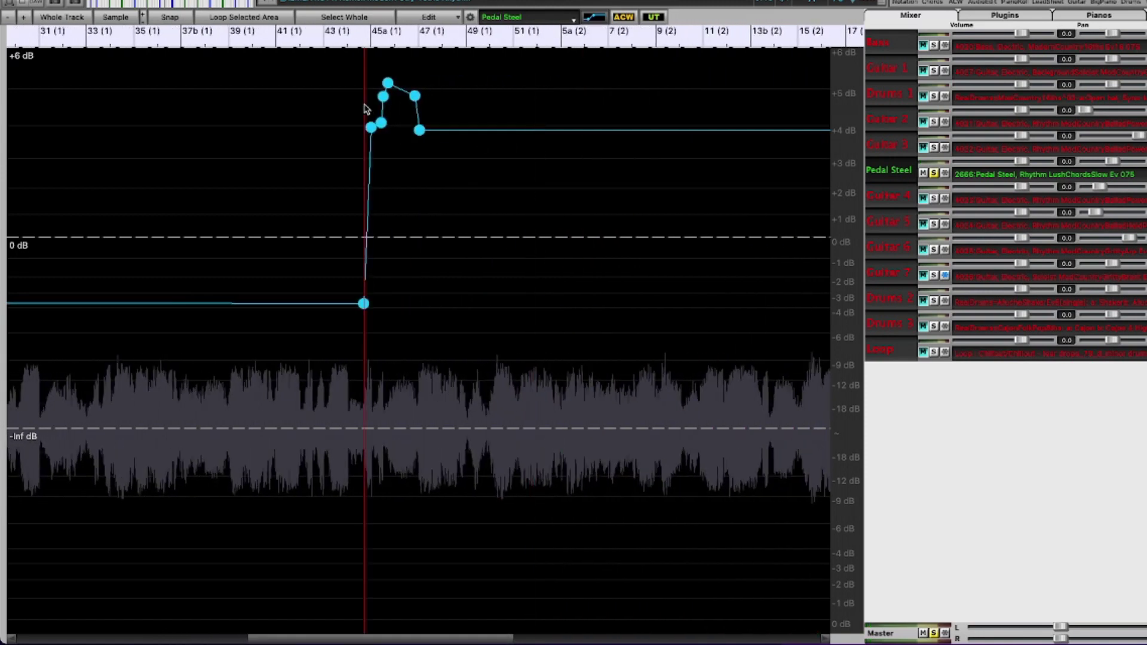
{"action": "left_click", "coordinate": [934, 173]}
{"action": "scroll", "coordinate": [585, 173], "scroll_direction": "up", "scroll_amount": 1}
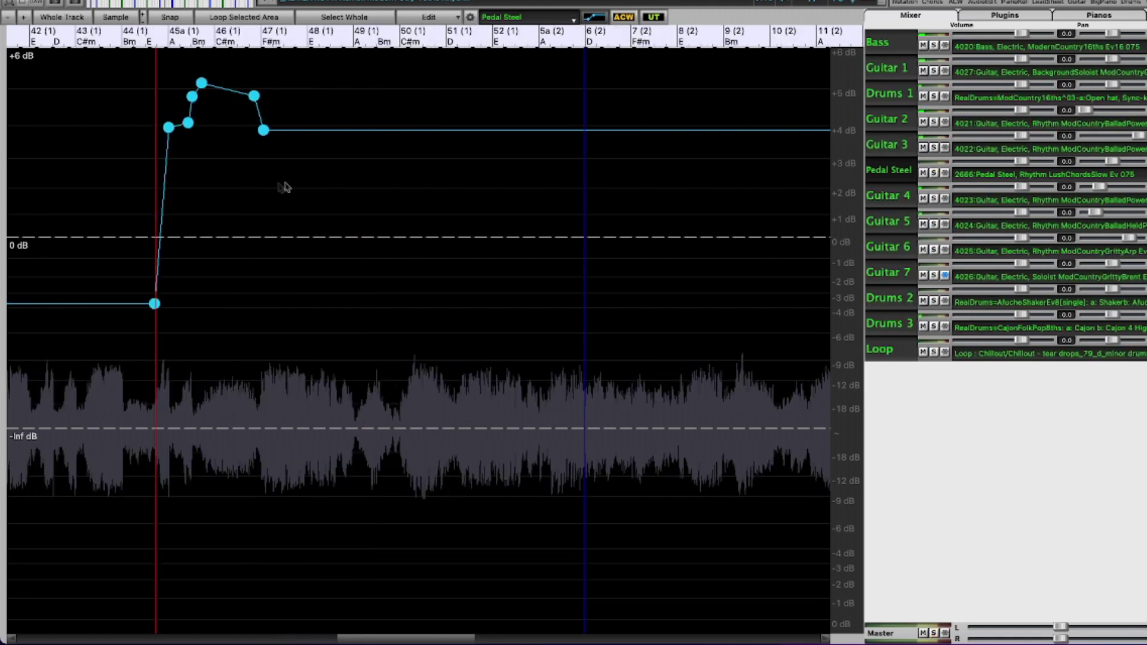
{"action": "key", "text": "space"}
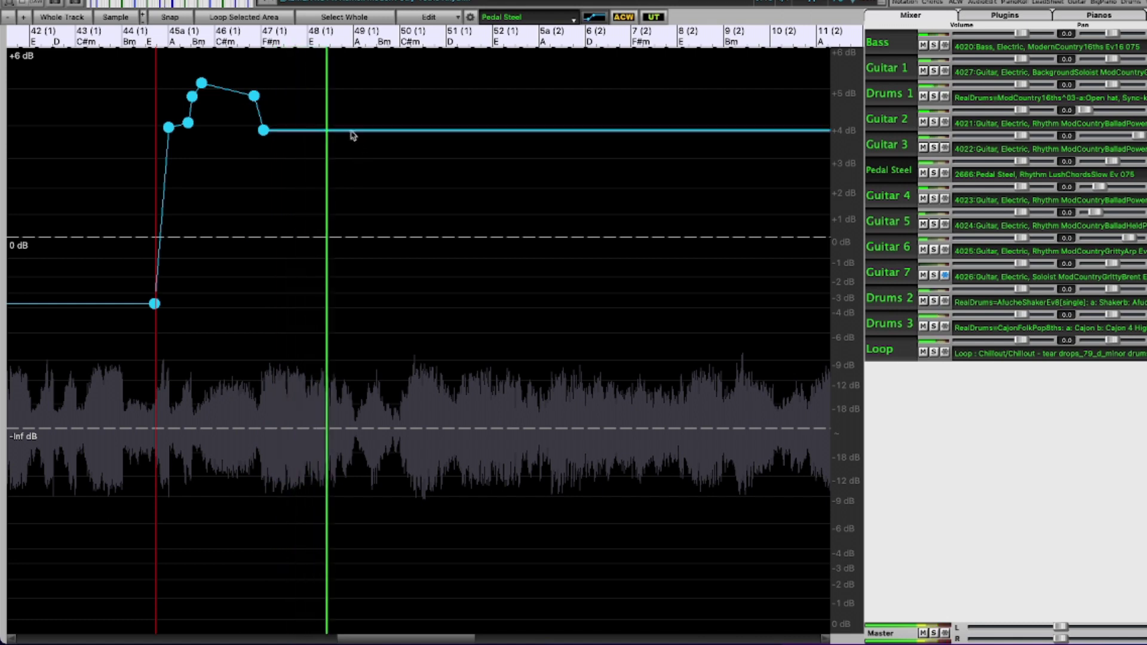
Add Pedal Steel envelope points after bar 47 and near bar 49, then audition the second swell
{"action": "key", "text": "space"}
{"action": "left_click", "coordinate": [370, 131]}
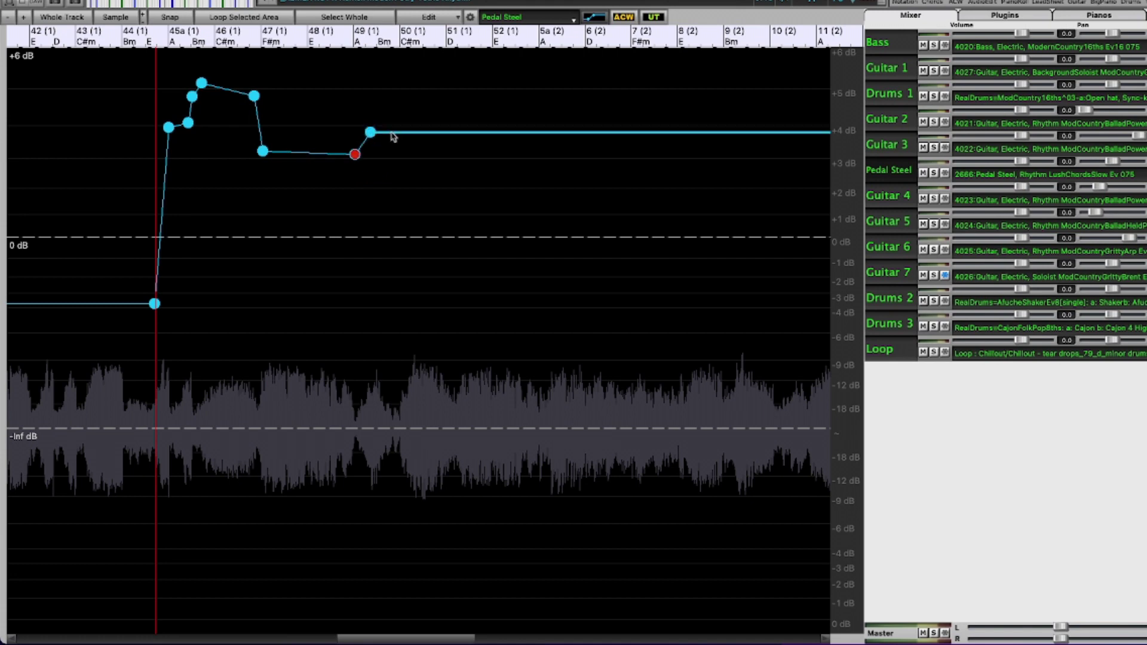
{"action": "left_click", "coordinate": [423, 134]}
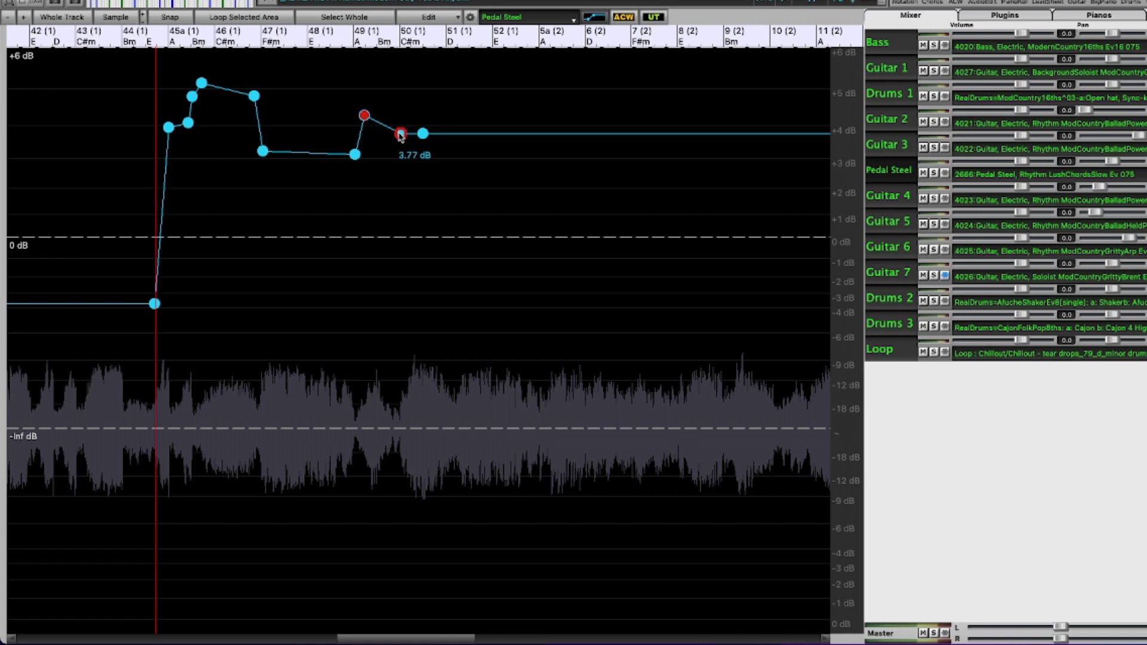
{"action": "left_click", "coordinate": [297, 76]}
{"action": "key", "text": "space"}
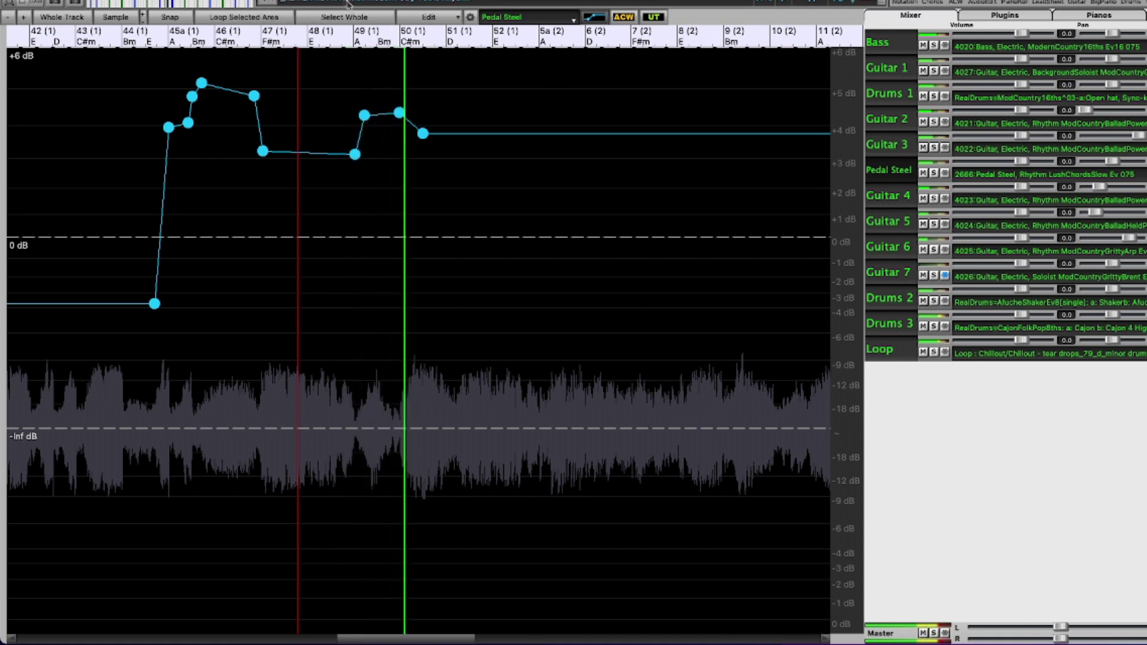
{"action": "left_click", "coordinate": [365, 116]}
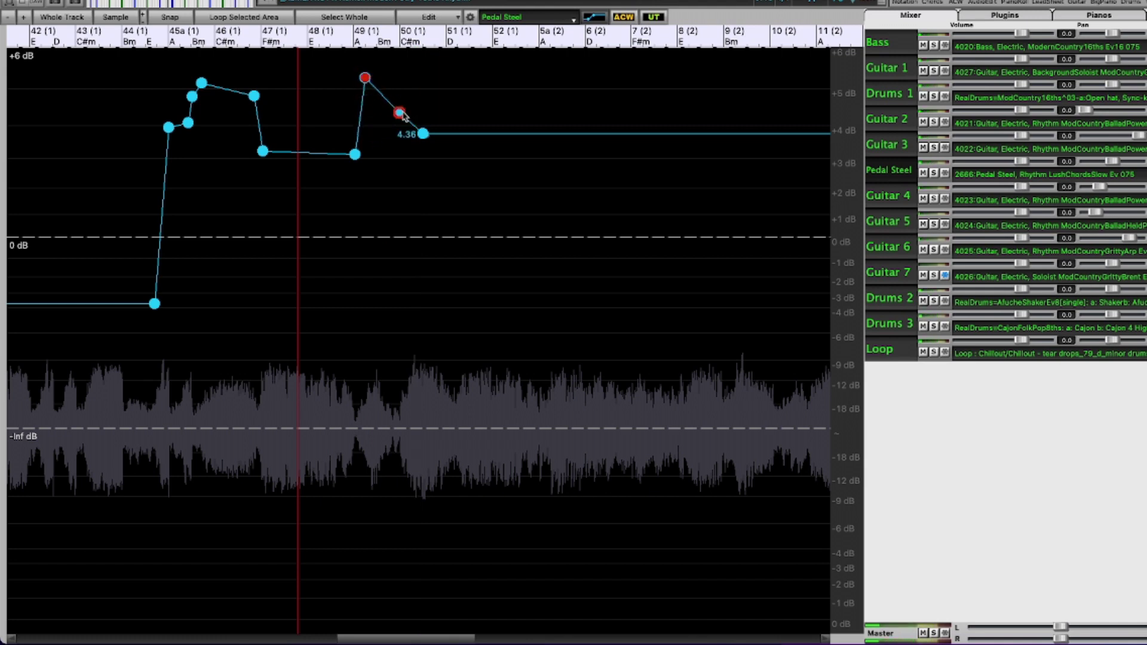
{"action": "key", "text": "space"}
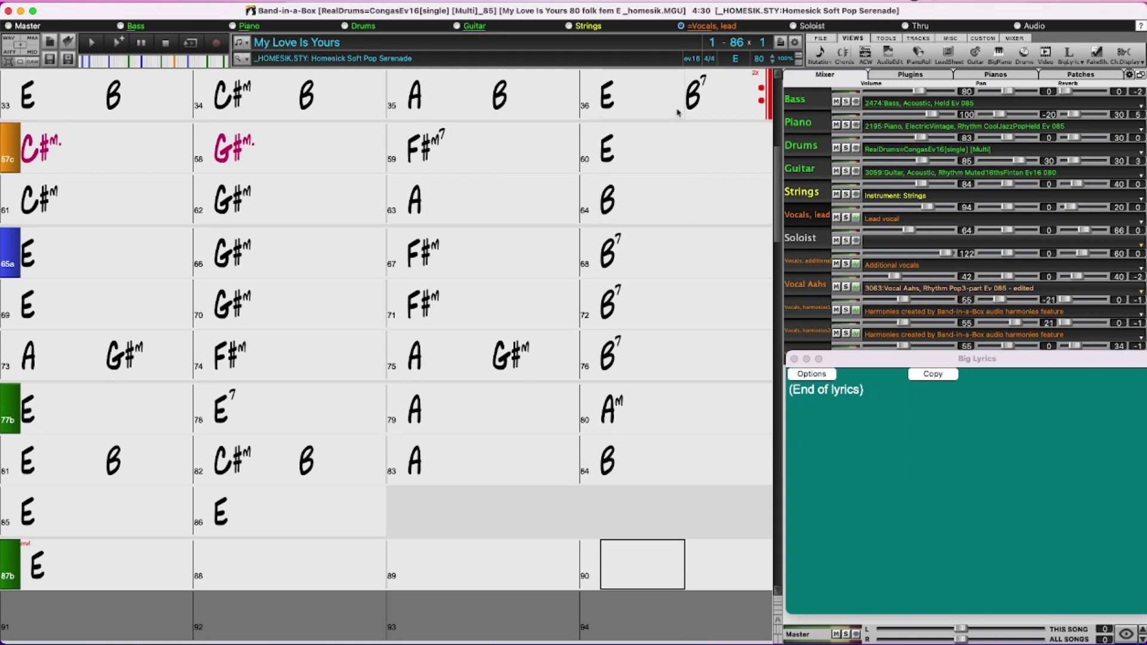
Set the song's last bar to 88 and remove the part marker from bar 87
{"action": "left_click", "coordinate": [738, 43]}
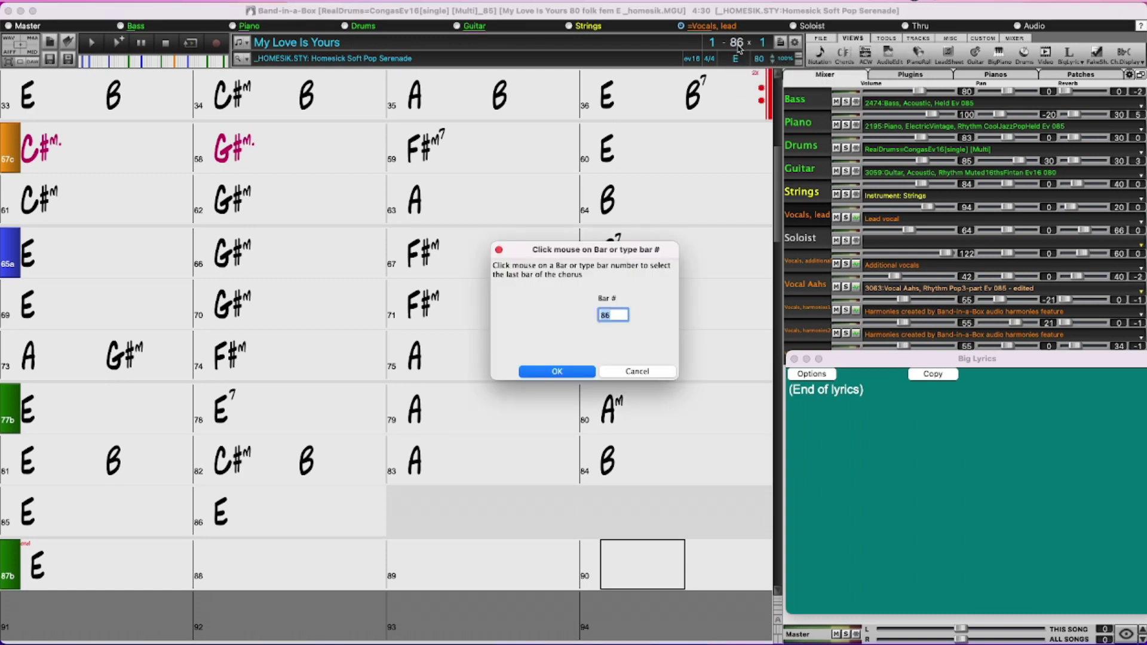
{"action": "type", "text": "88"}
{"action": "key", "text": "Return"}
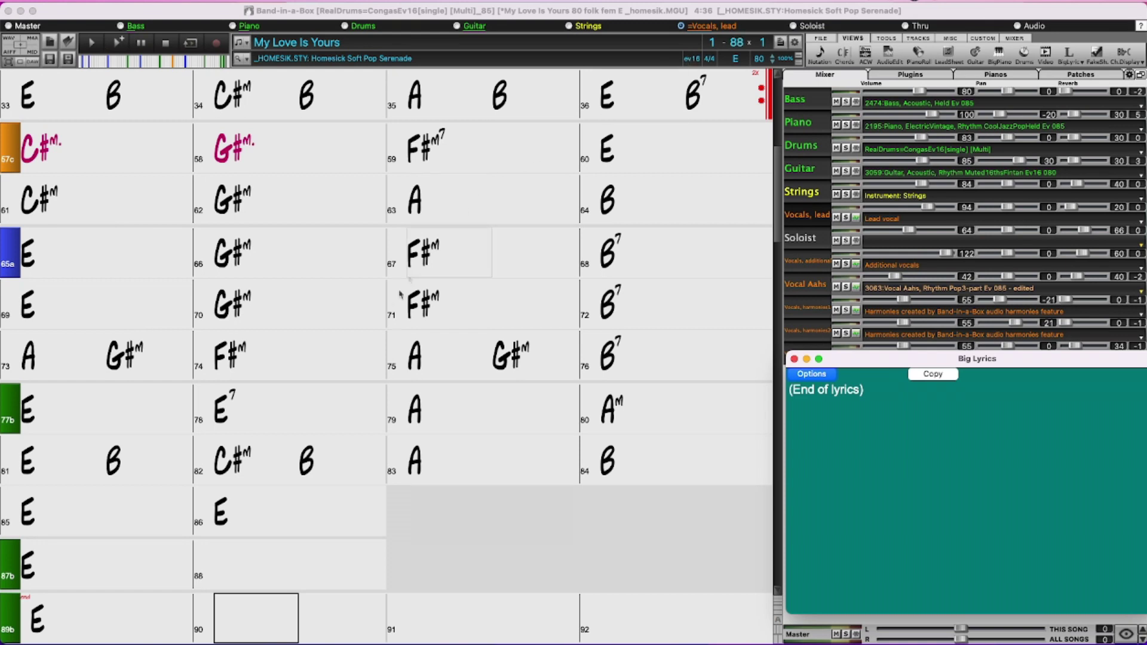
{"action": "left_click", "coordinate": [16, 575]}
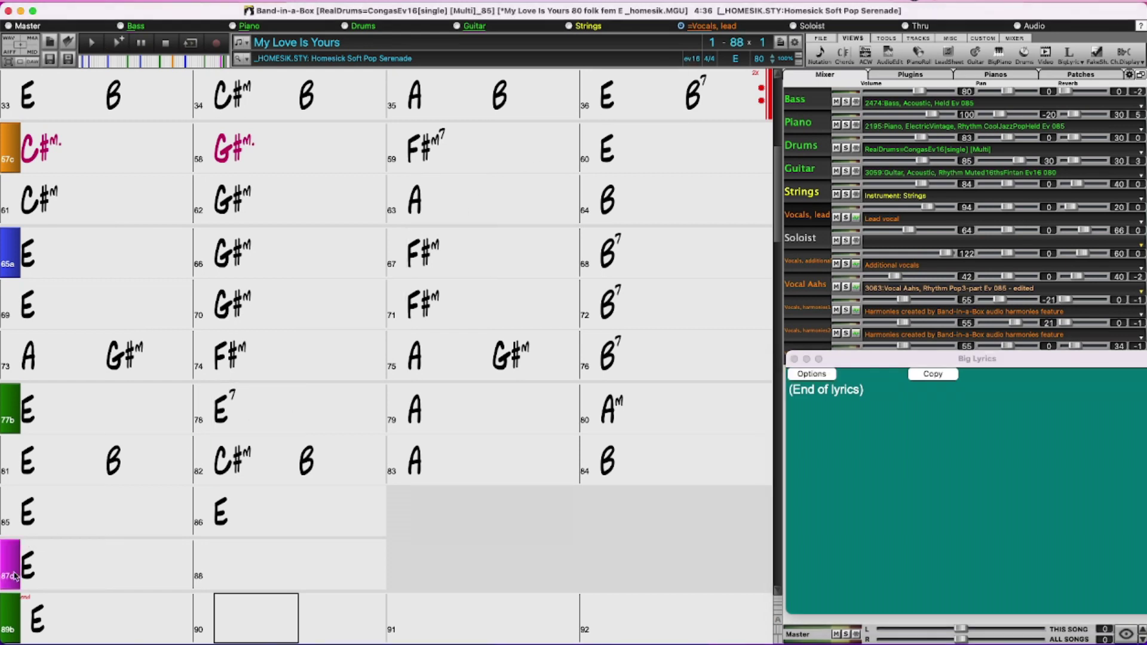
{"action": "left_click", "coordinate": [16, 575]}
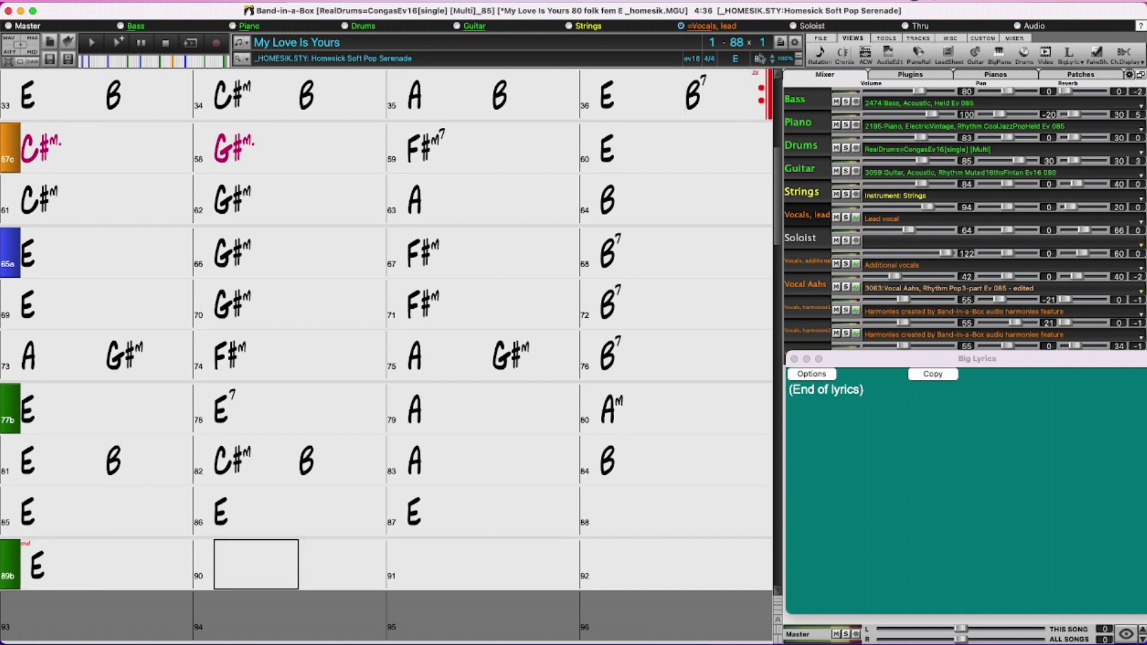
Uncheck 'Generate 2-Bar Ending for This Song' in Additional Song Settings and apply
{"action": "left_click", "coordinate": [796, 41]}
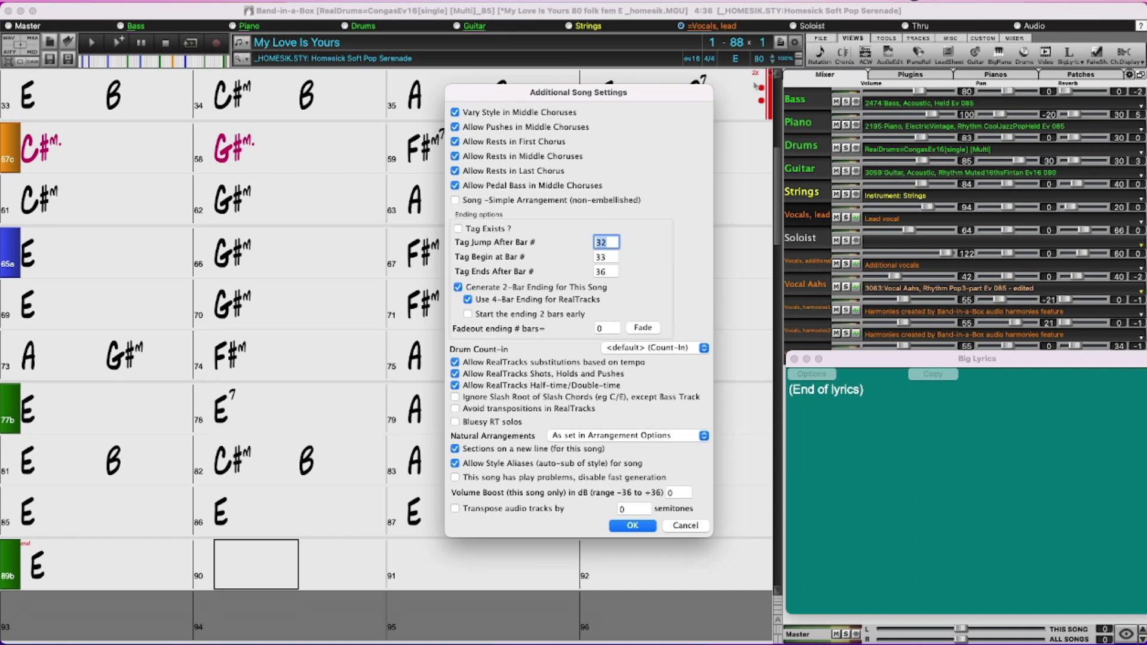
{"action": "left_click", "coordinate": [503, 288]}
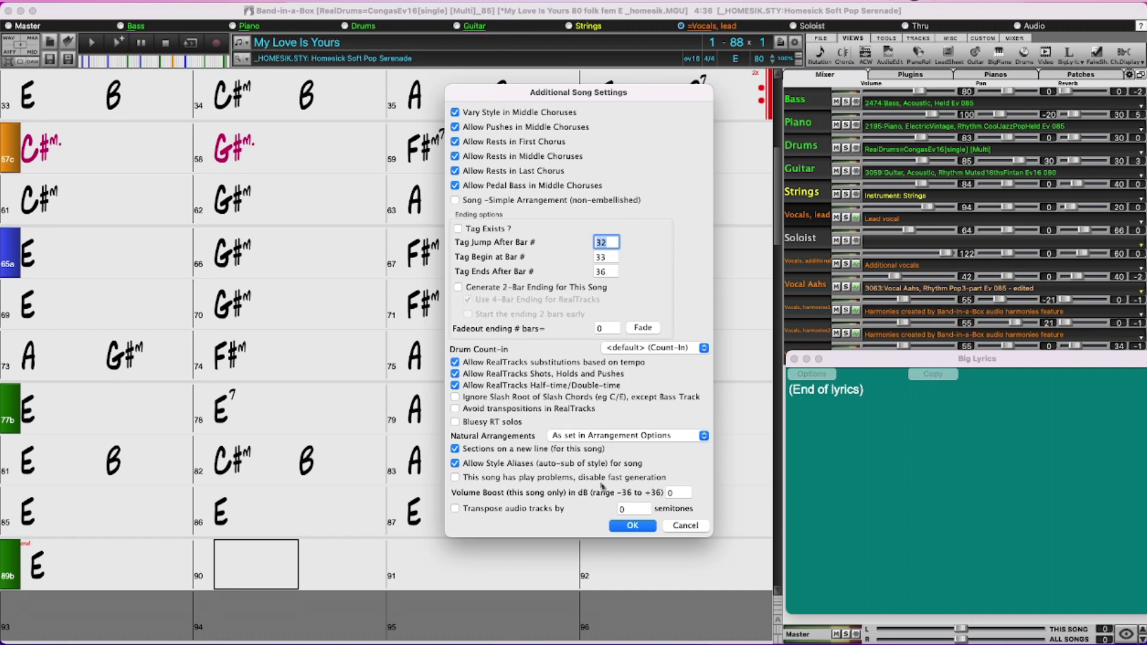
{"action": "left_click", "coordinate": [634, 527]}
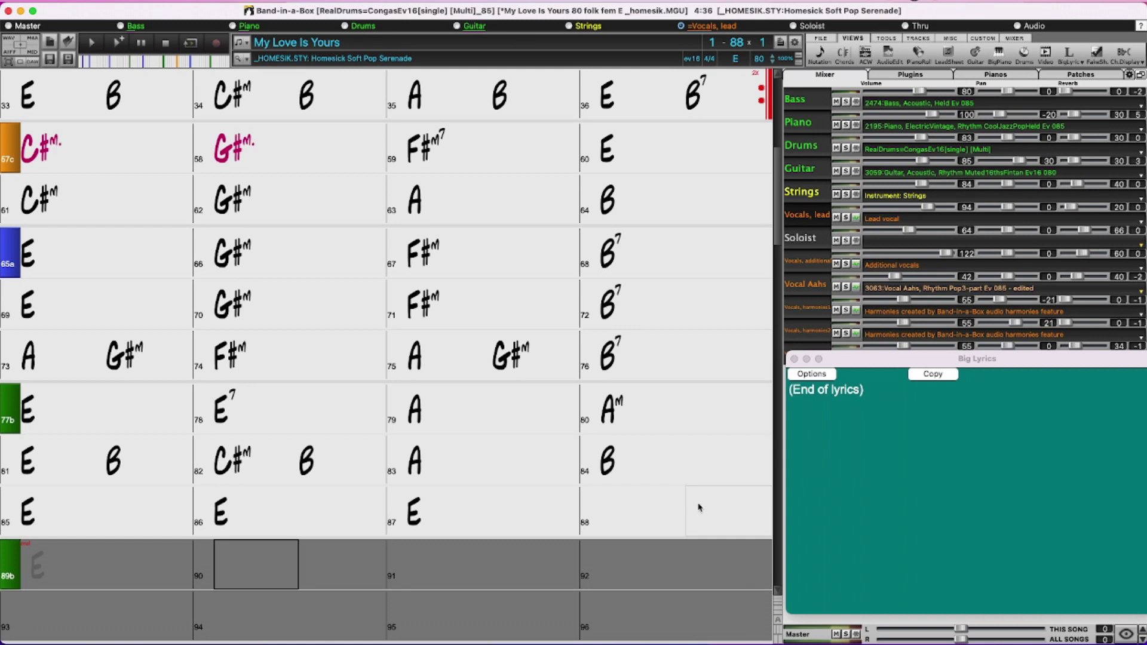
{"action": "left_click", "coordinate": [119, 45]}
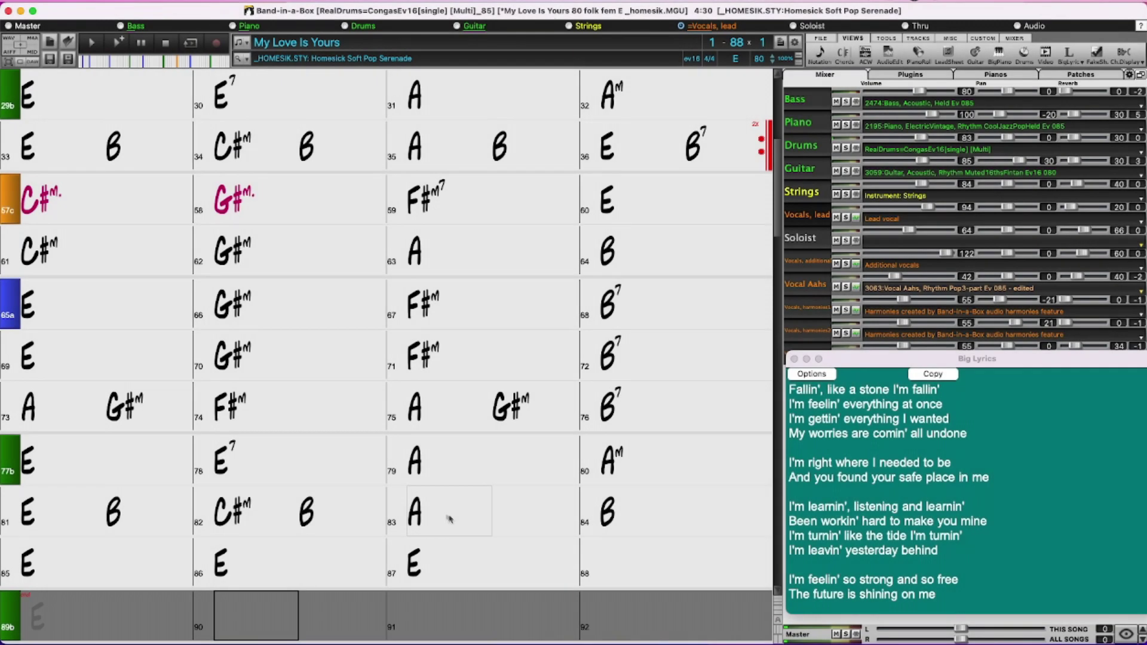
{"action": "left_click", "coordinate": [453, 525]}
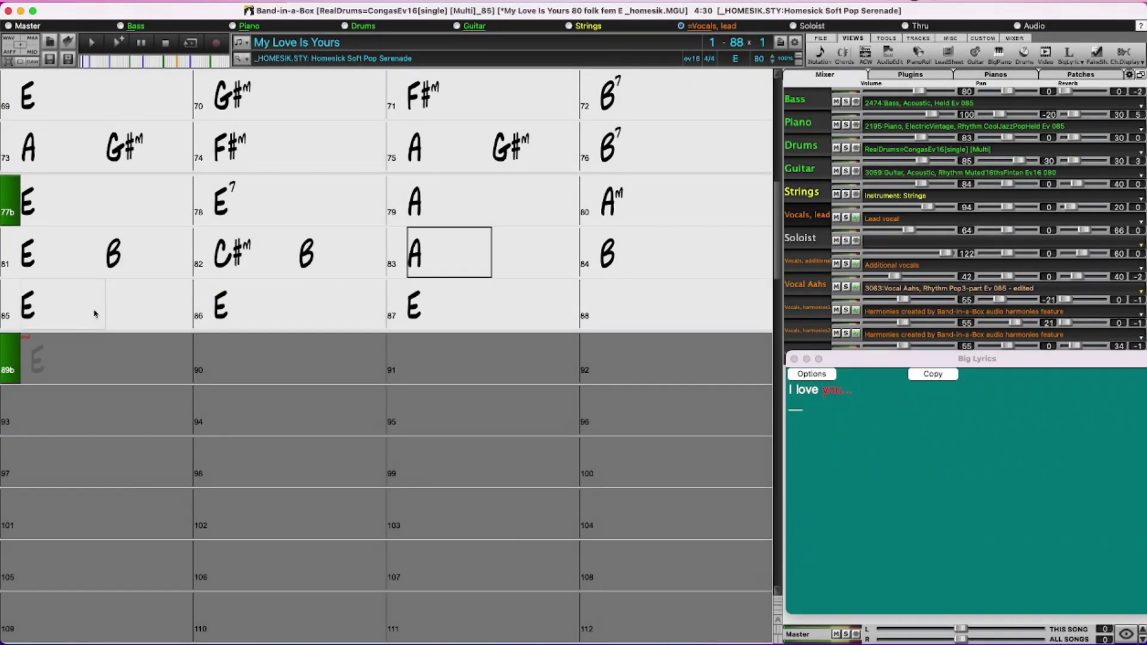
{"action": "left_click", "coordinate": [94, 313]}
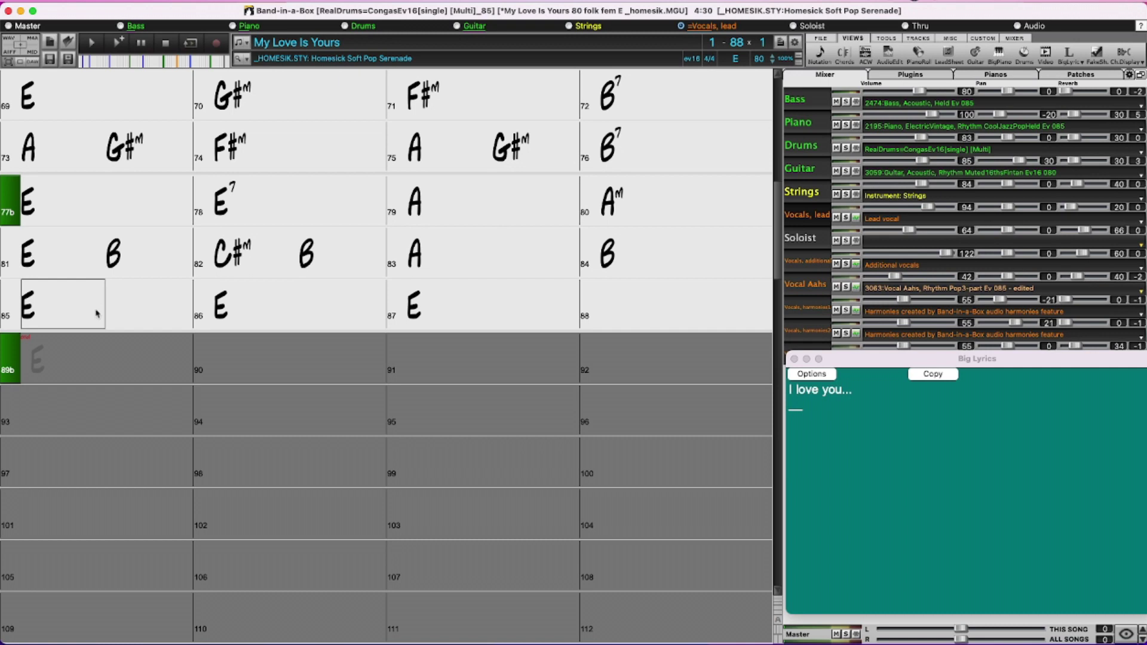
{"action": "left_click", "coordinate": [249, 307]}
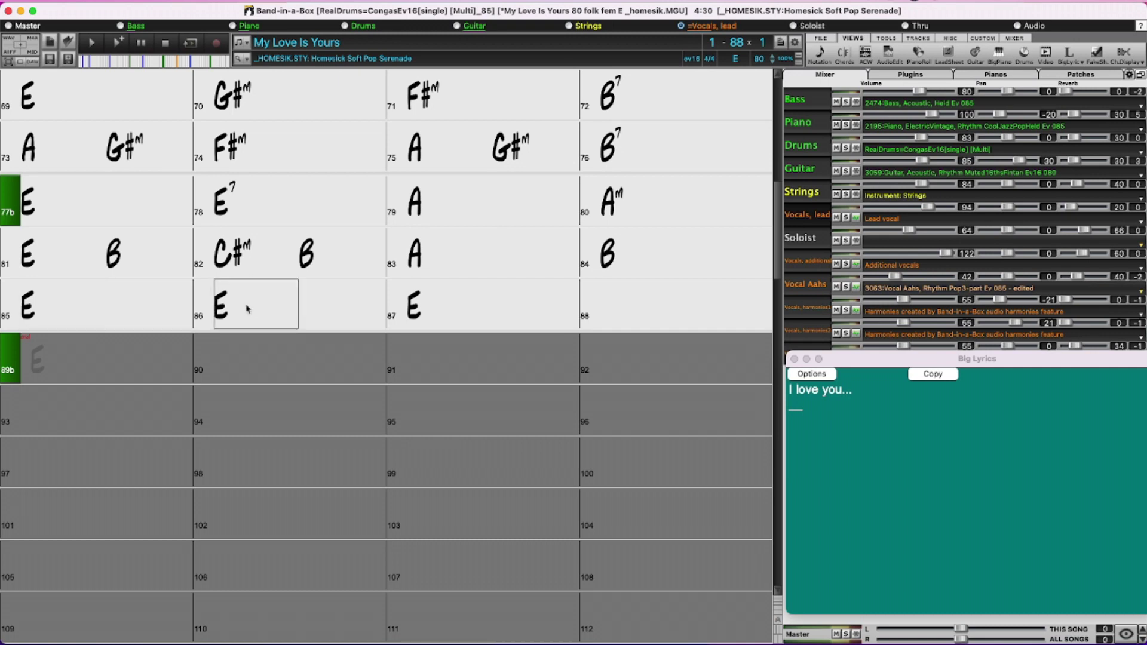
{"action": "left_click", "coordinate": [740, 313]}
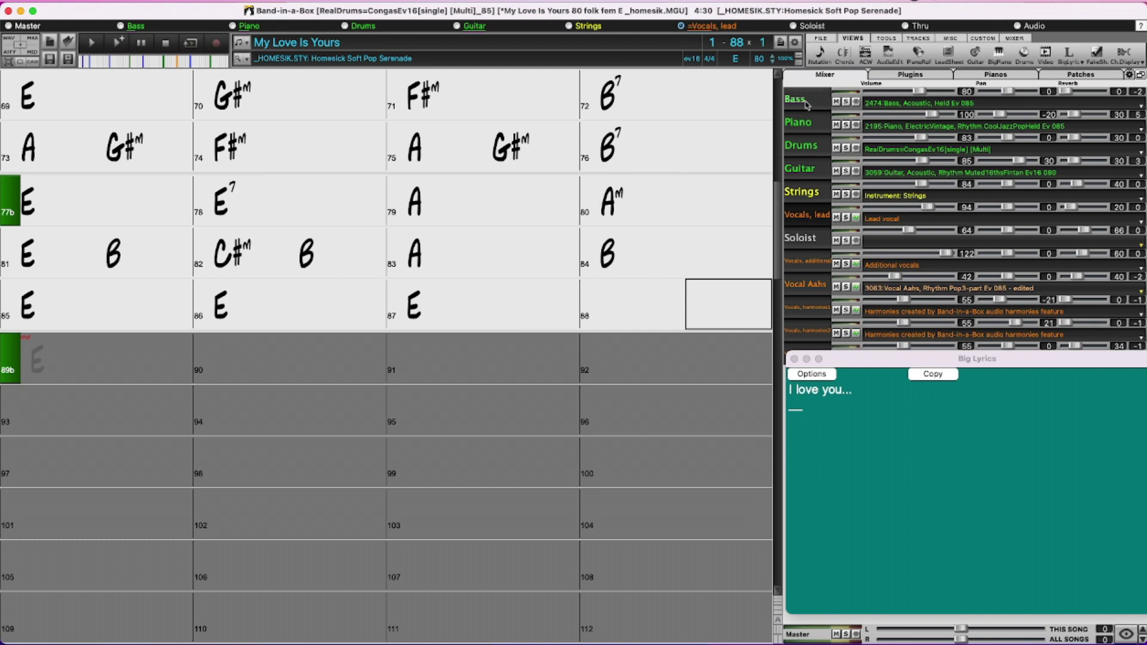
In AudioEdit, fade the Bass volume from 0 dB at bar 86 to -inf dB at the 89b end
{"action": "left_click", "coordinate": [806, 104]}
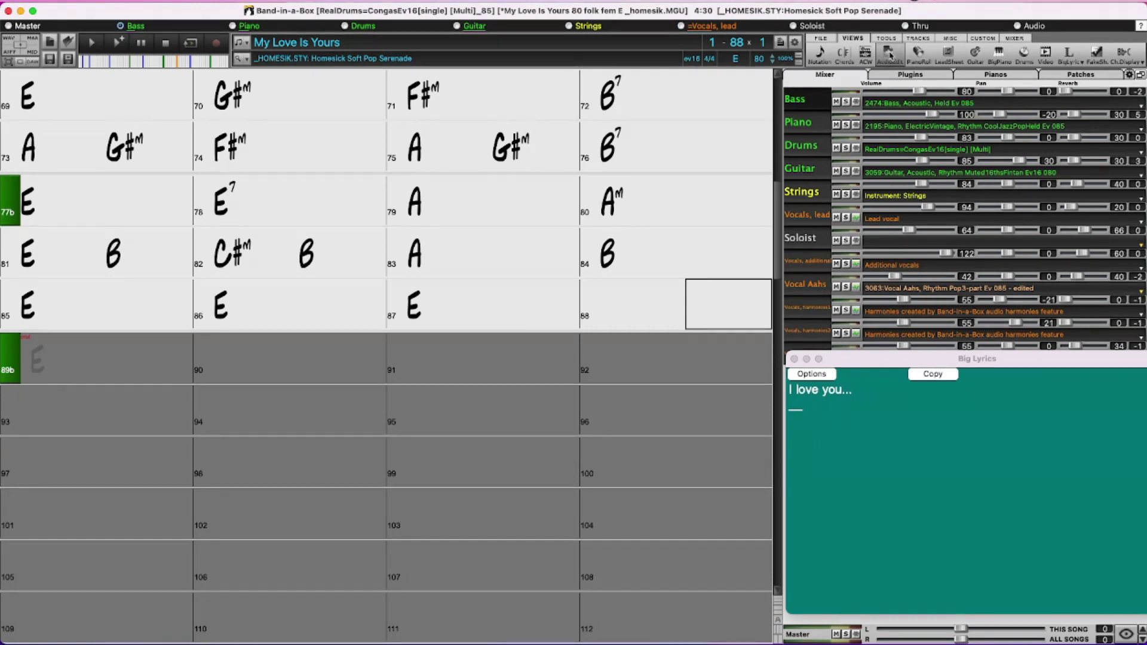
{"action": "left_click", "coordinate": [890, 55]}
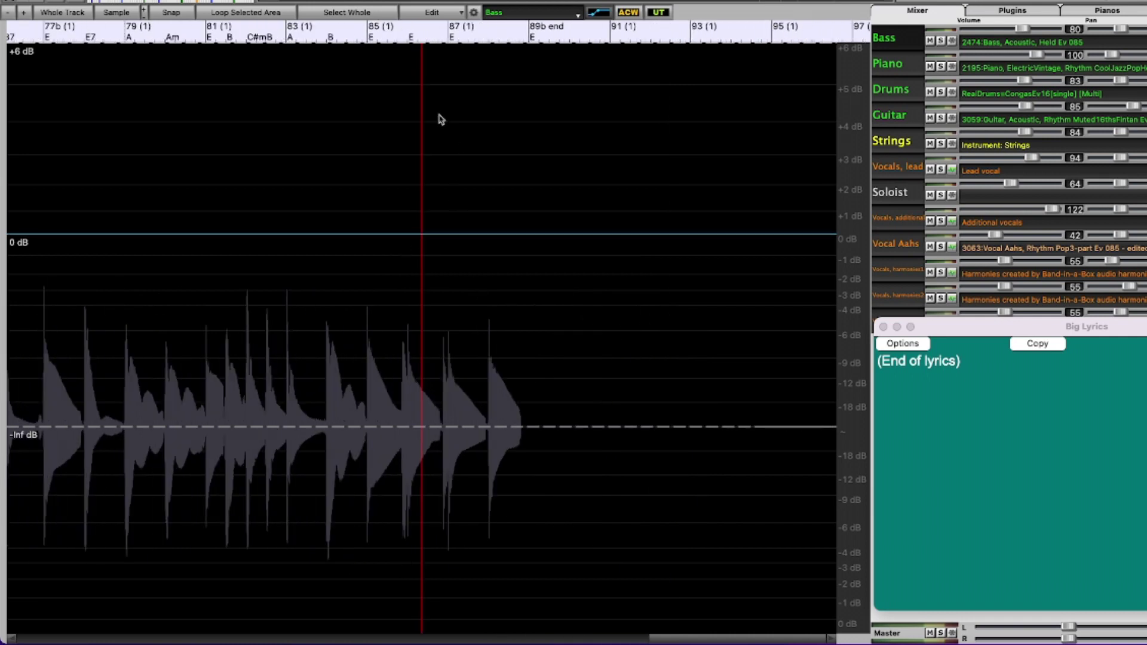
{"action": "scroll", "coordinate": [430, 195], "scroll_direction": "up", "scroll_amount": 2}
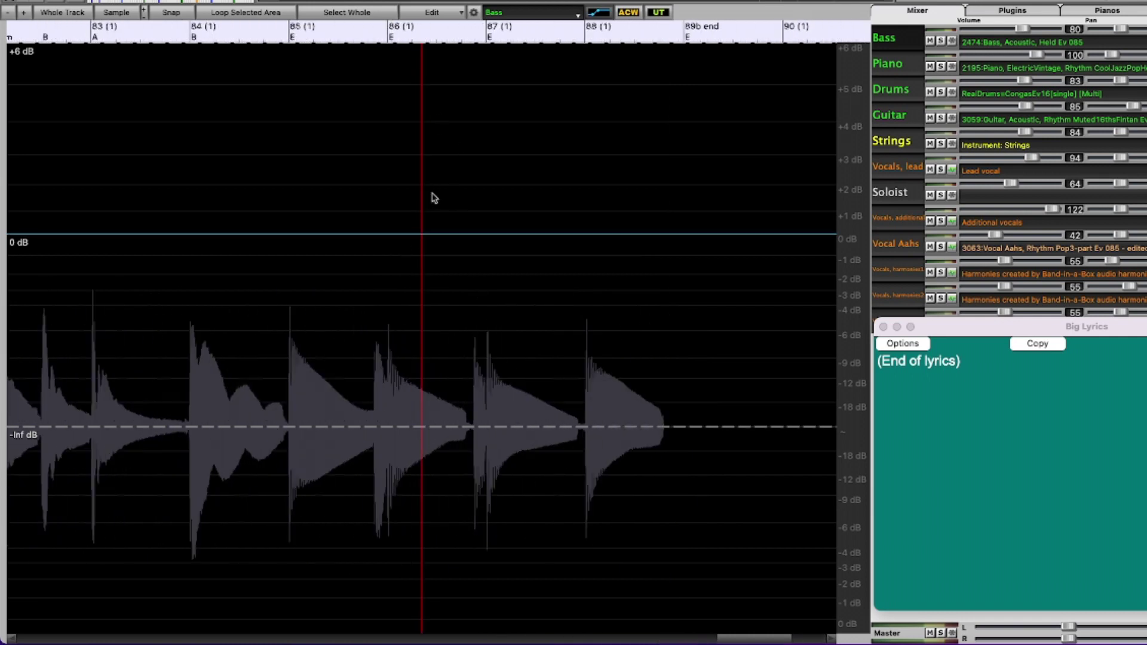
{"action": "left_click", "coordinate": [387, 236]}
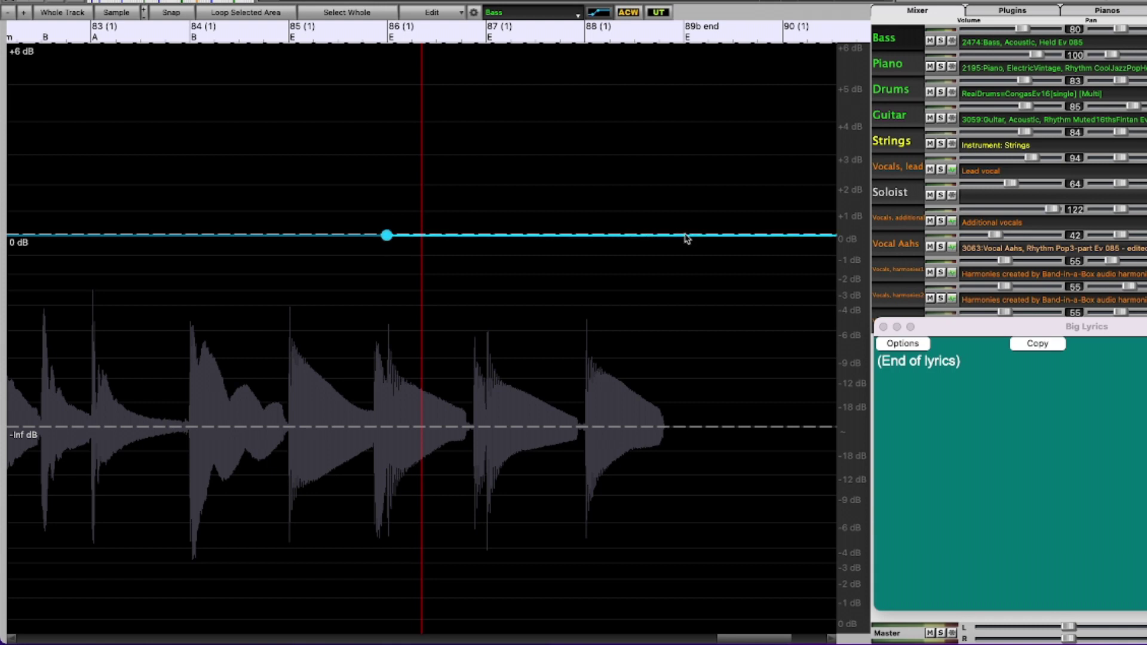
{"action": "left_click_drag", "start_coordinate": [685, 237], "coordinate": [677, 436]}
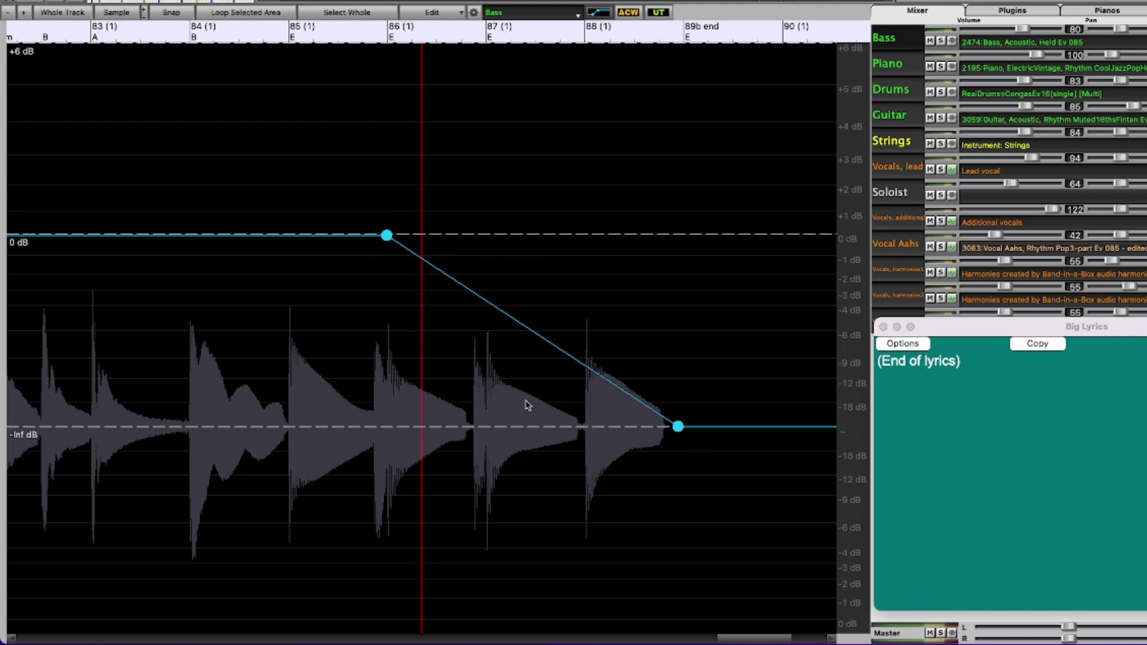
Fade the Piano volume from 0 dB at bar 86 to -inf dB at the 89b end
{"action": "left_click", "coordinate": [884, 70]}
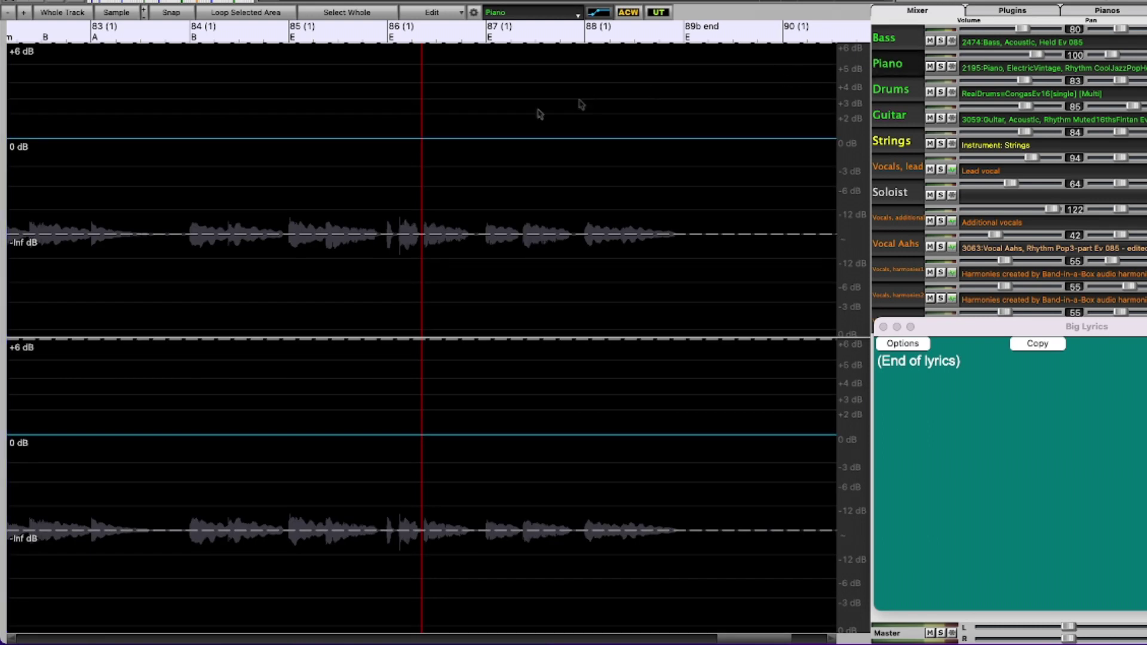
{"action": "left_click", "coordinate": [383, 139]}
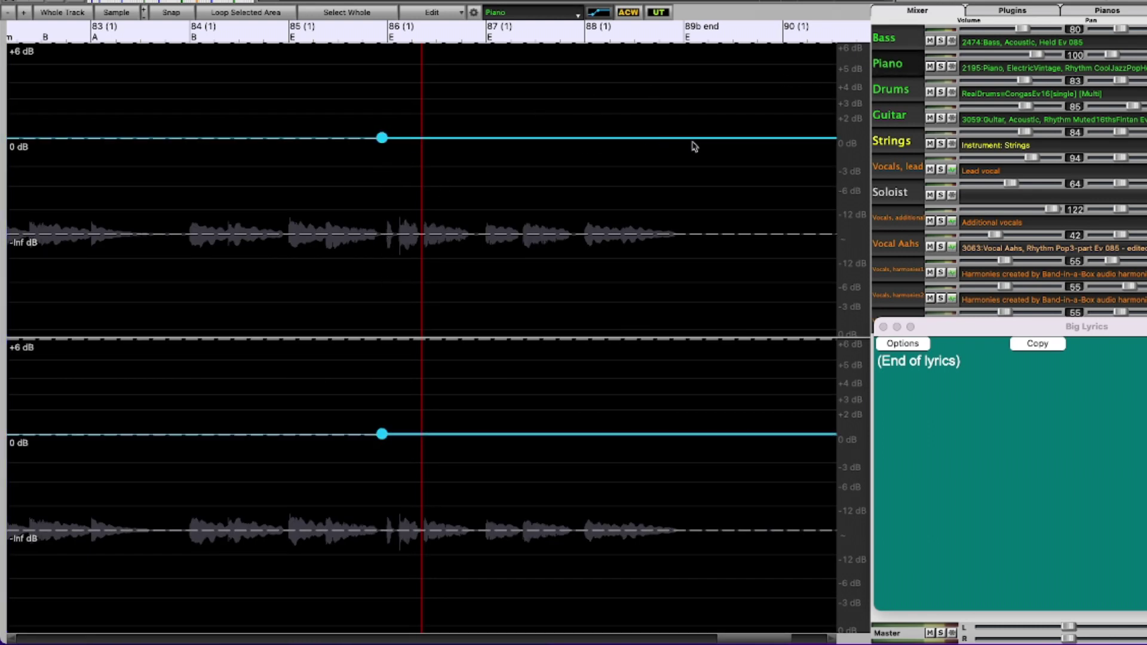
{"action": "left_click_drag", "start_coordinate": [693, 146], "coordinate": [693, 340]}
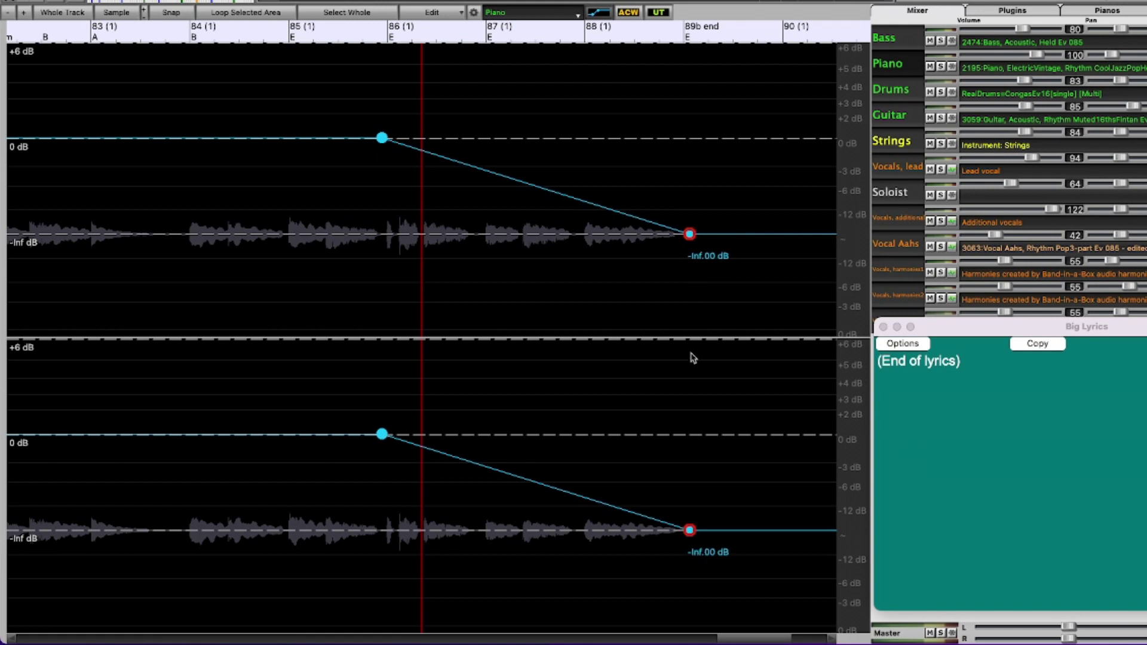
Give Drums the same bar 86 to 89b fade to -inf dB, then show Guitar's audio
{"action": "left_click", "coordinate": [899, 95]}
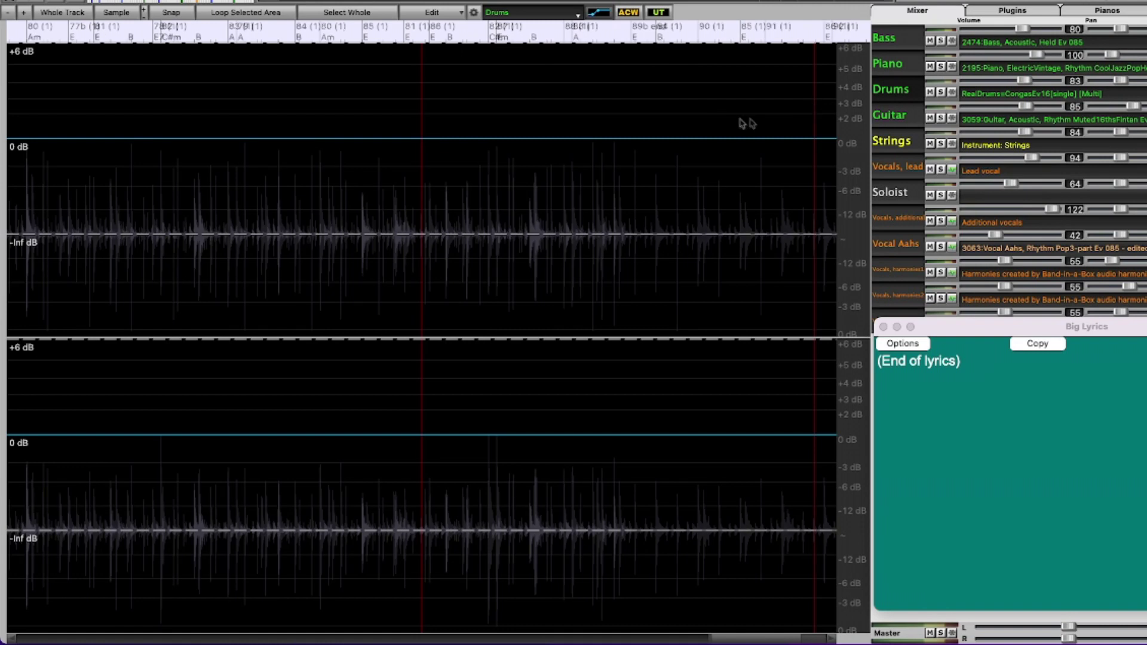
{"action": "left_click", "coordinate": [426, 141]}
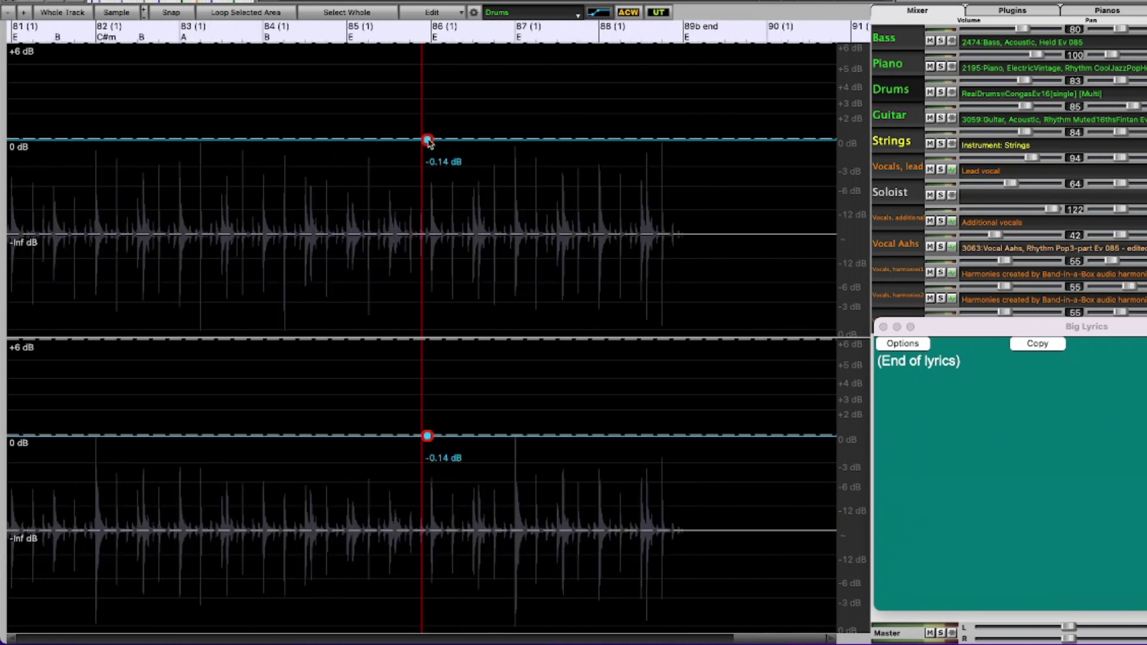
{"action": "left_click_drag", "start_coordinate": [681, 141], "coordinate": [692, 234]}
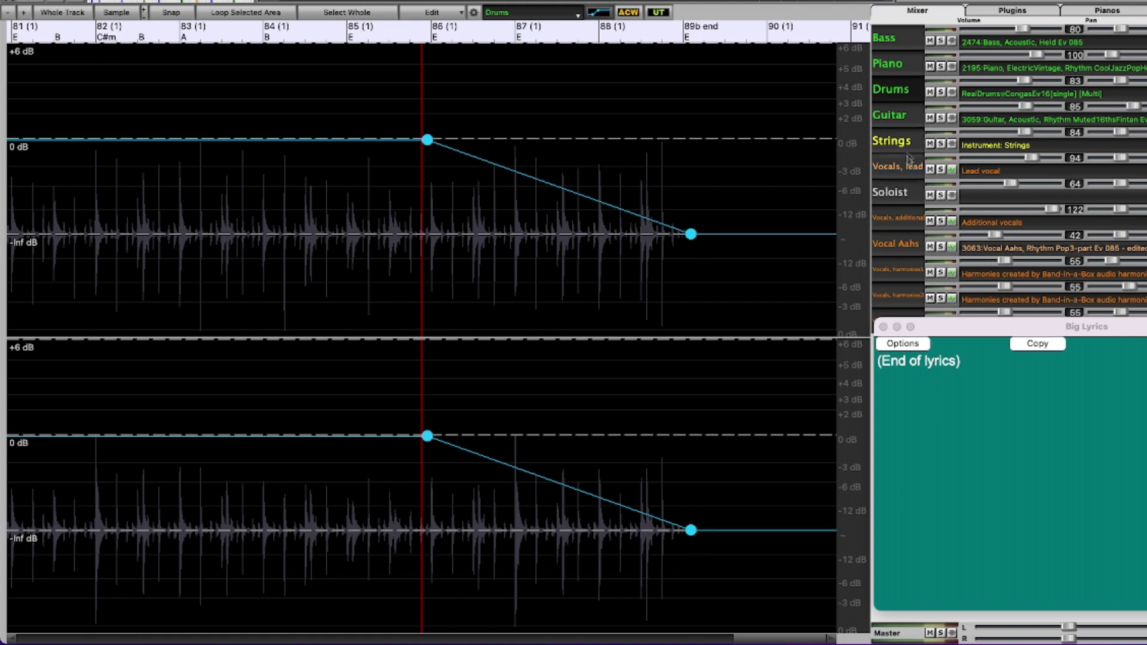
{"action": "left_click", "coordinate": [899, 117]}
Fade the Guitar volume from 0 dB at bar 86 to -inf at the bar 89b end, and set the start just before bar 85
{"action": "scroll", "coordinate": [657, 125], "scroll_direction": "up", "scroll_amount": 2}
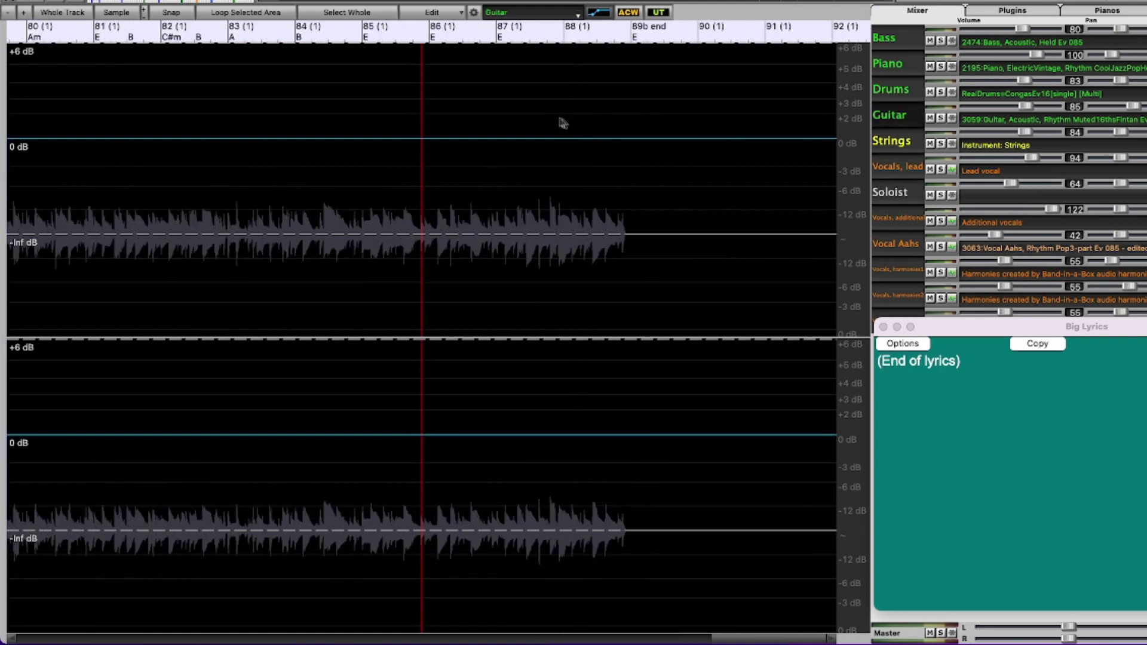
{"action": "left_click", "coordinate": [427, 139]}
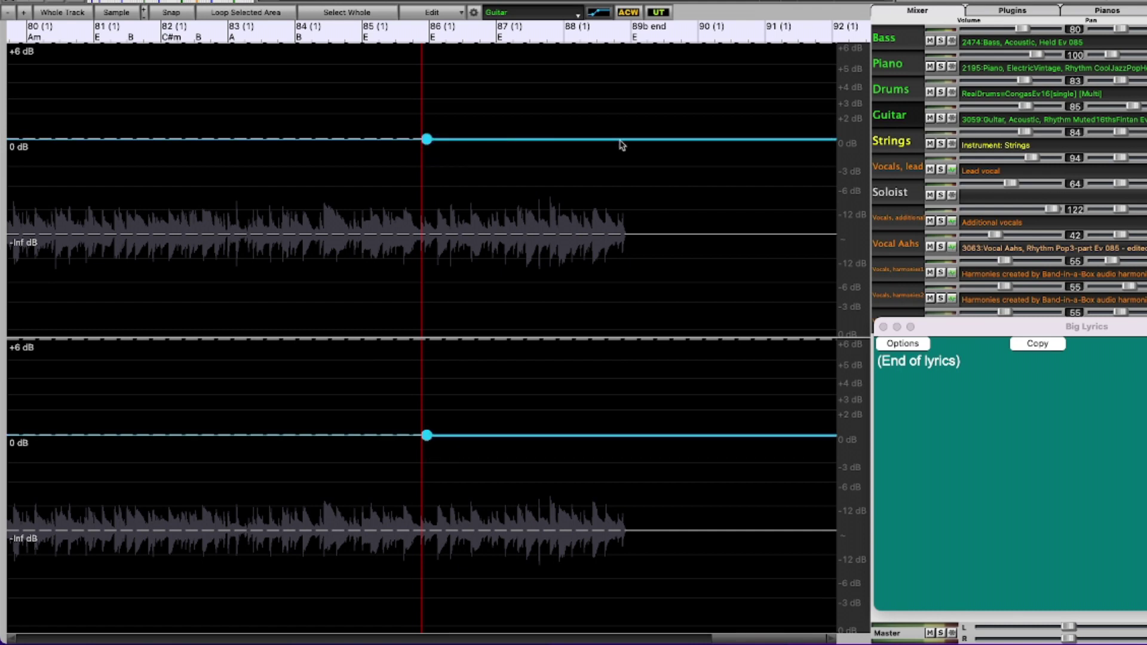
{"action": "left_click_drag", "start_coordinate": [622, 140], "coordinate": [628, 253]}
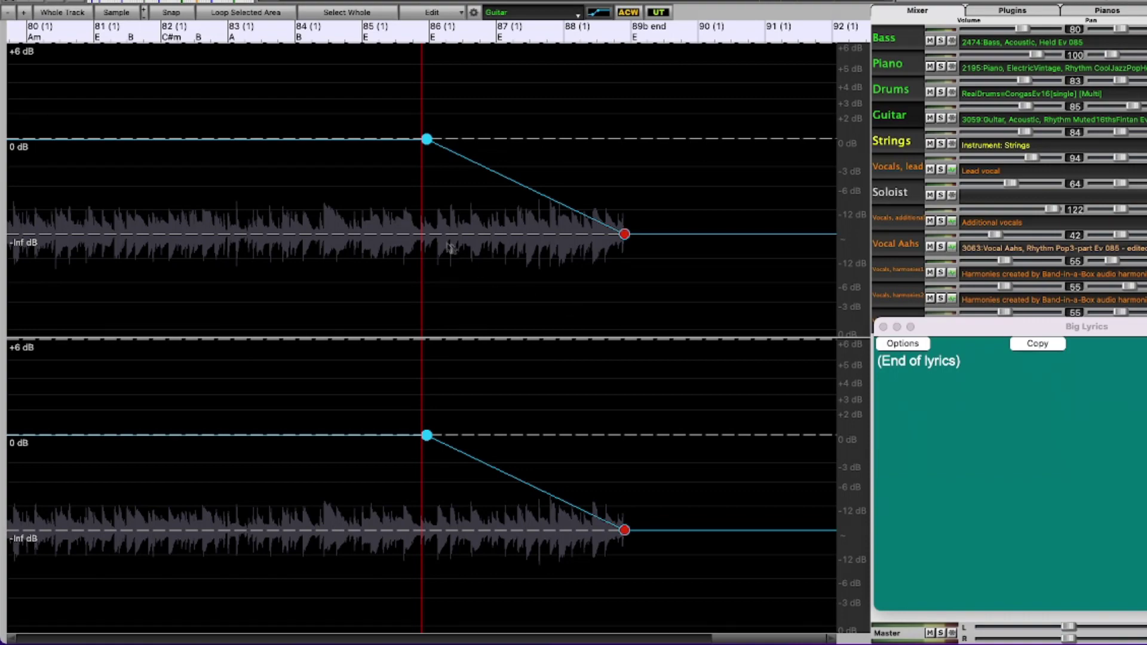
{"action": "left_click", "coordinate": [352, 215]}
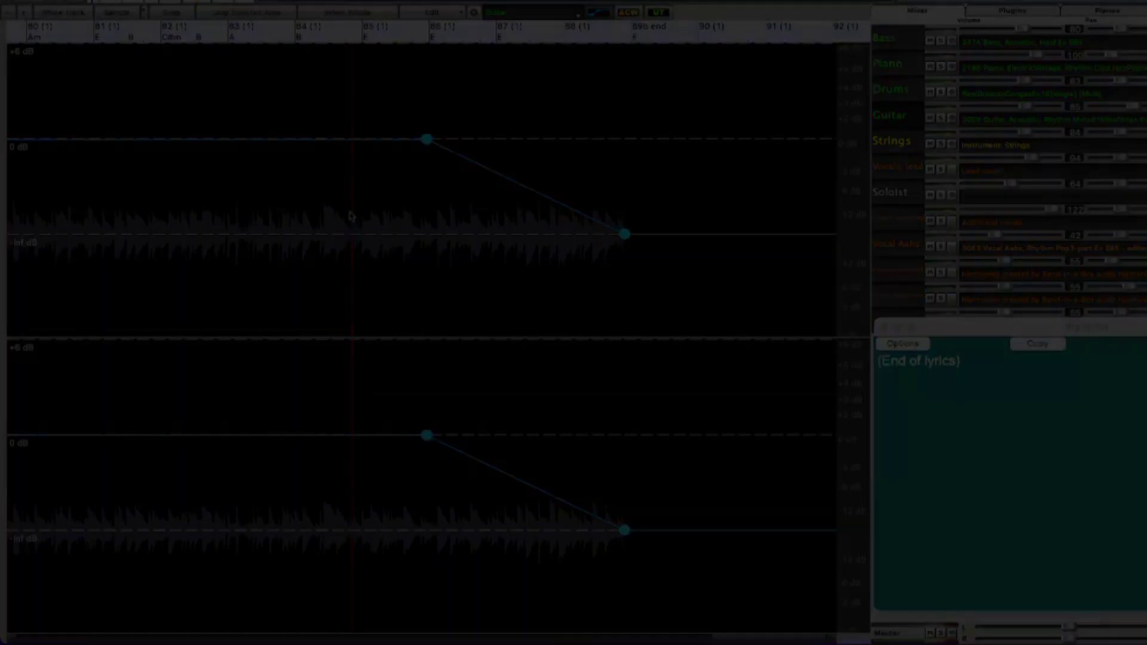
Play the song from just before bar 85 to hear the faded ending
{"action": "key", "text": "space"}
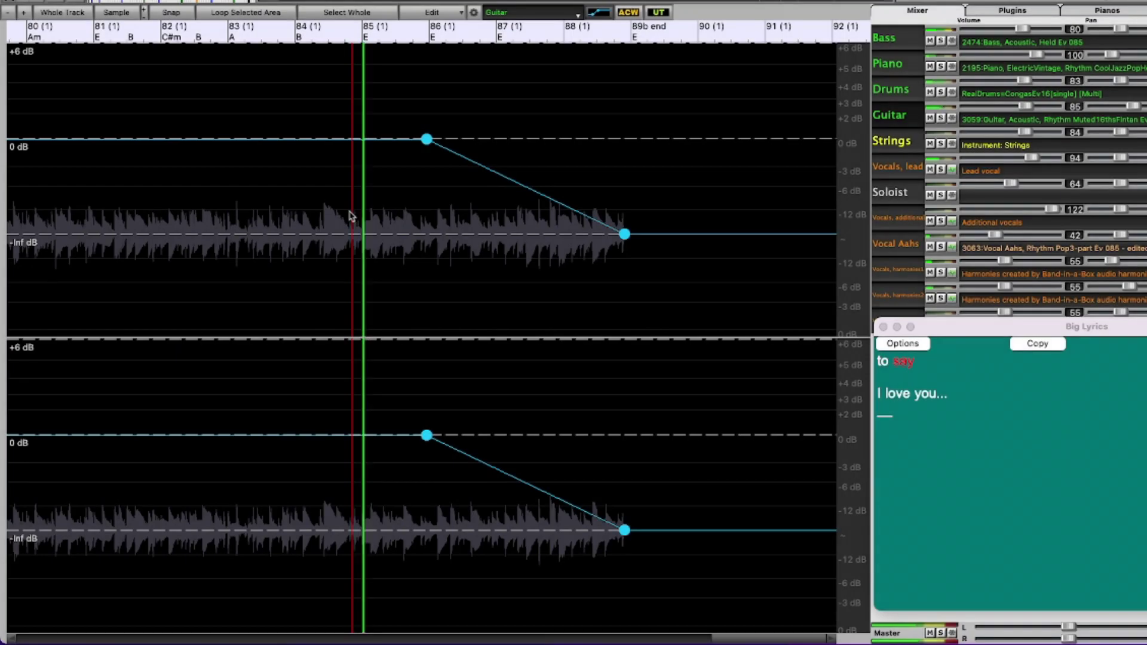